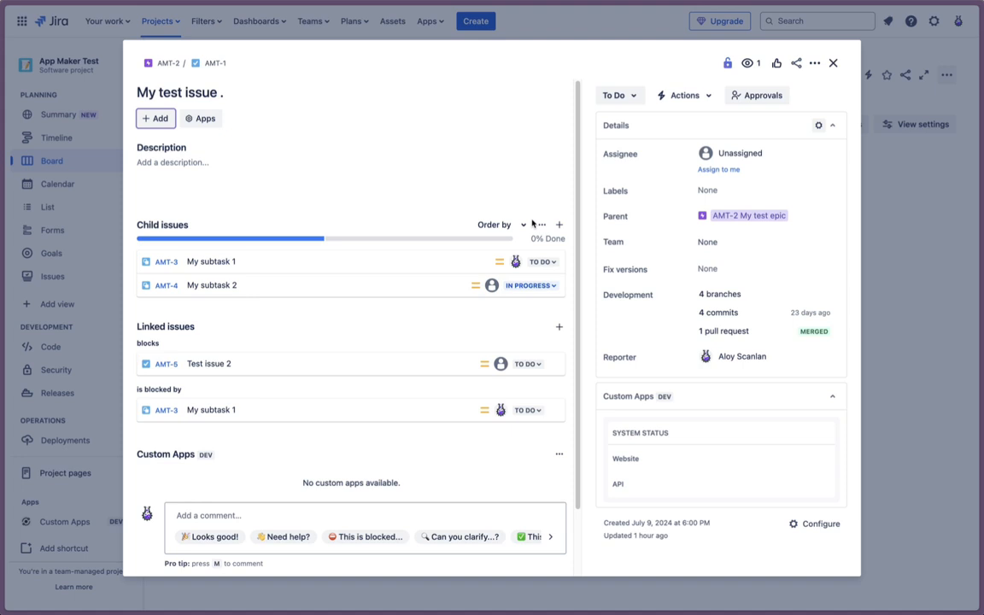
Leave the open issue, switch to the test (TEST) project and create a To Do issue named "test issue".
{"action": "left_click", "coordinate": [833, 62]}
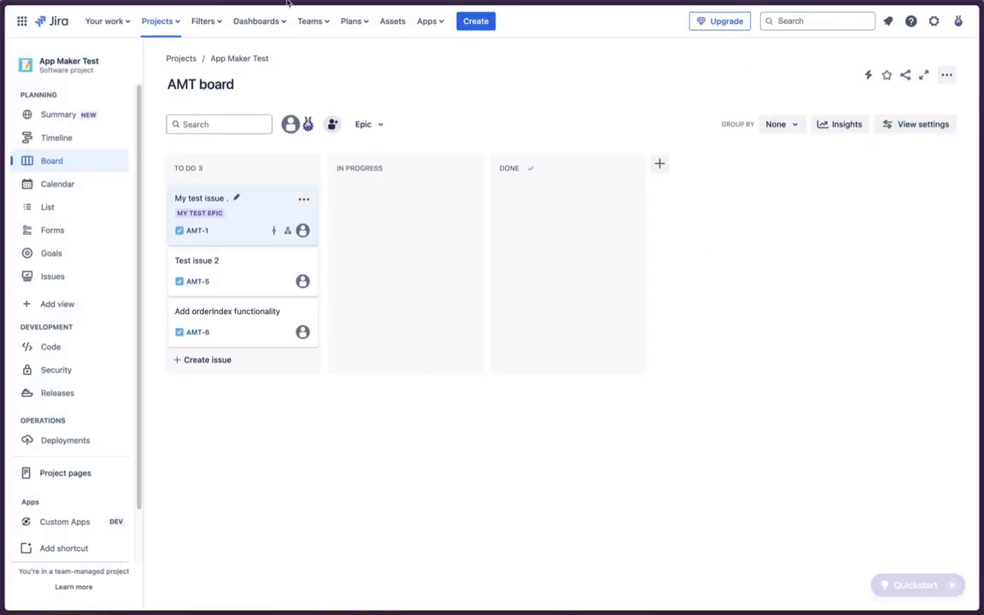
{"action": "left_click", "coordinate": [157, 26]}
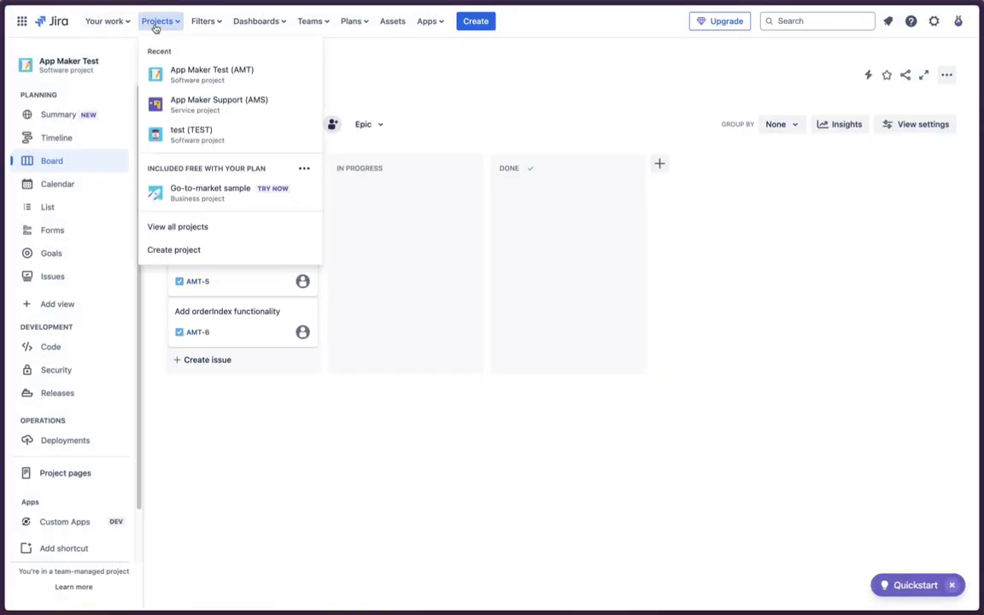
{"action": "left_click", "coordinate": [204, 135]}
{"action": "left_click", "coordinate": [220, 194]}
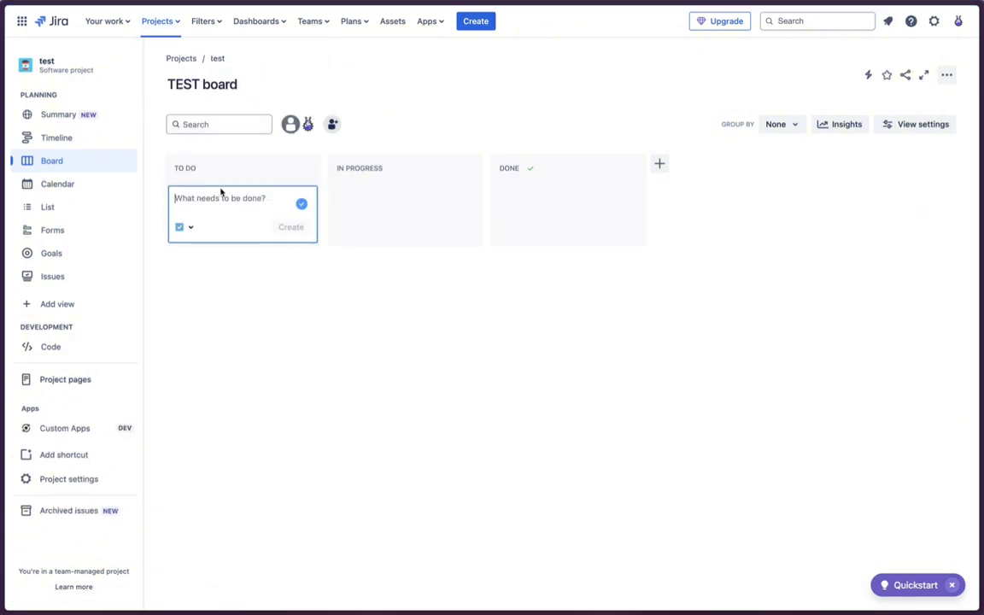
{"action": "type", "text": "test issue"}
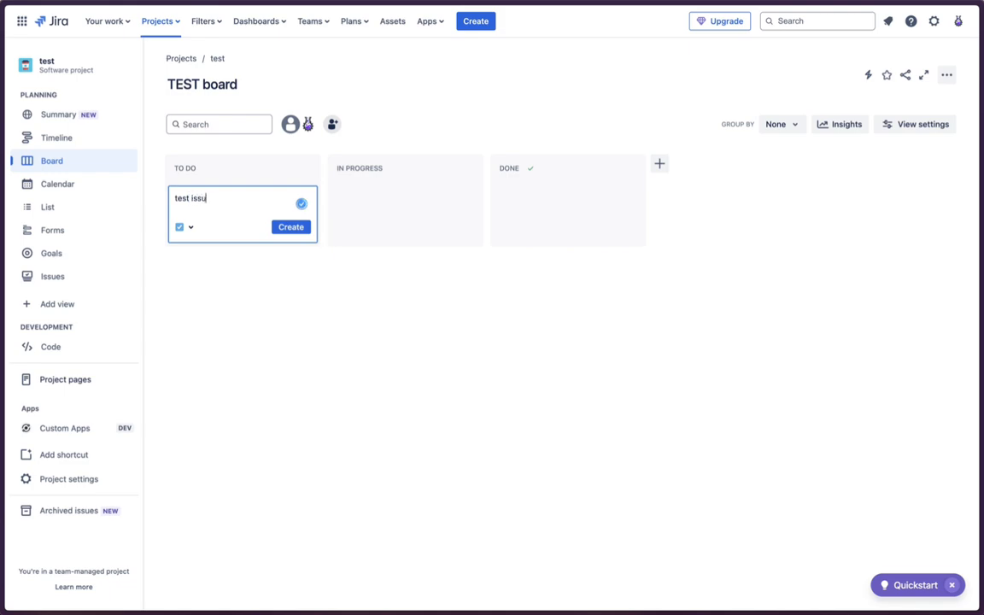
{"action": "key", "text": "Return"}
Open the new issue, expand its Custom Apps section, examine the System Status component, and close the issue.
{"action": "left_click", "coordinate": [222, 207]}
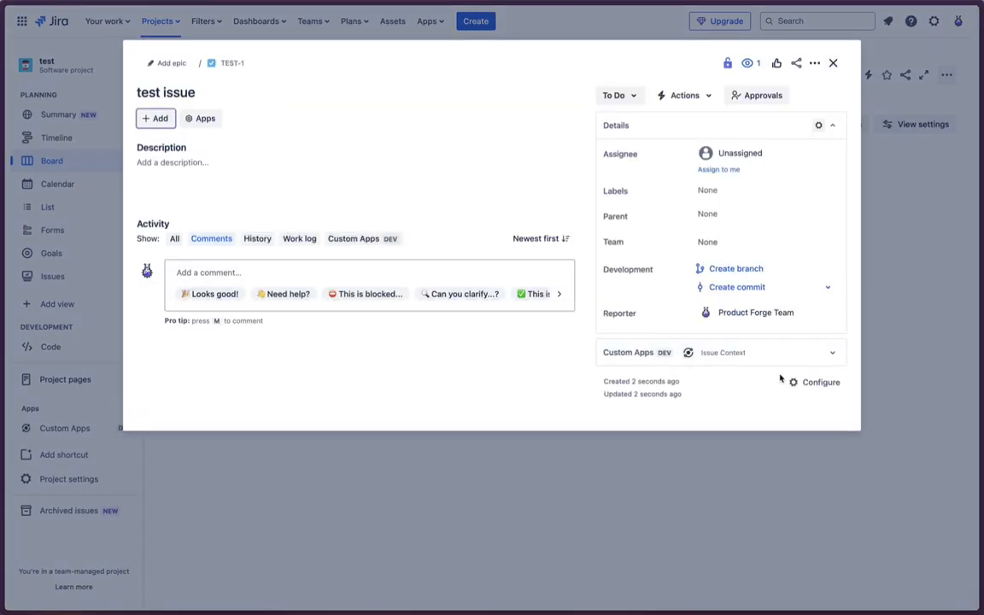
{"action": "left_click", "coordinate": [780, 357]}
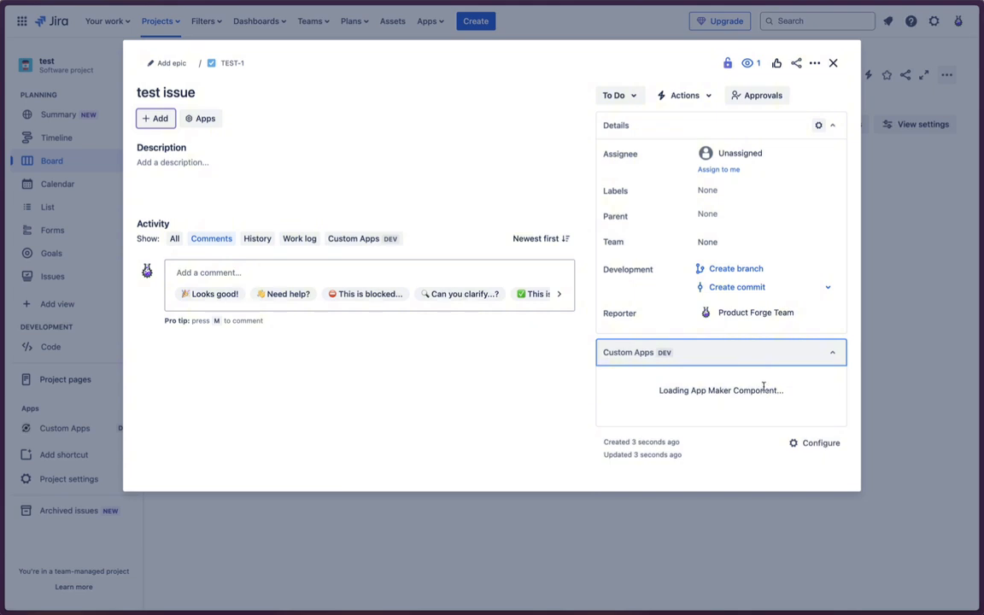
{"action": "left_click_drag", "start_coordinate": [612, 381], "coordinate": [669, 446]}
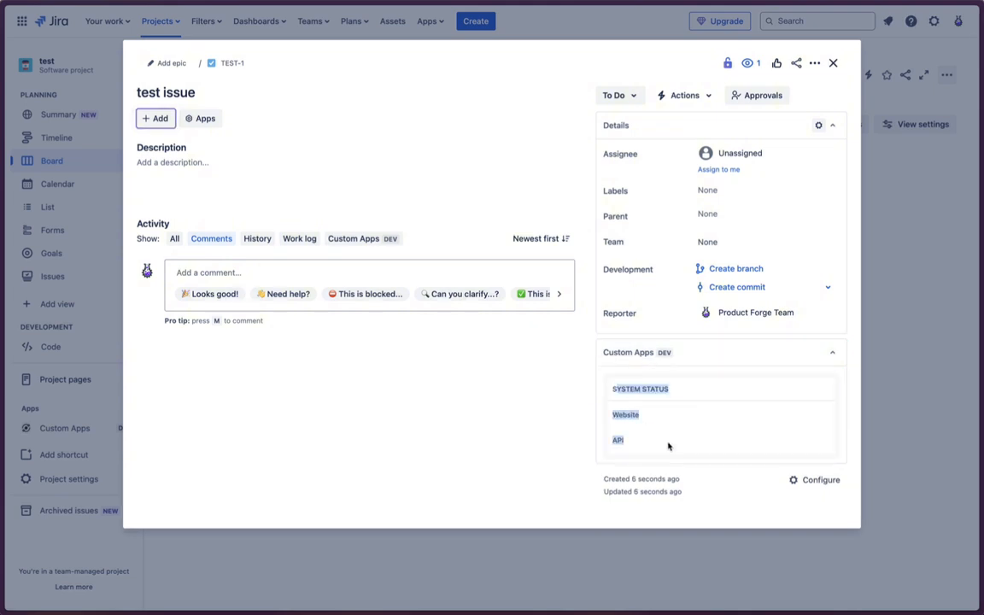
{"action": "left_click", "coordinate": [669, 446]}
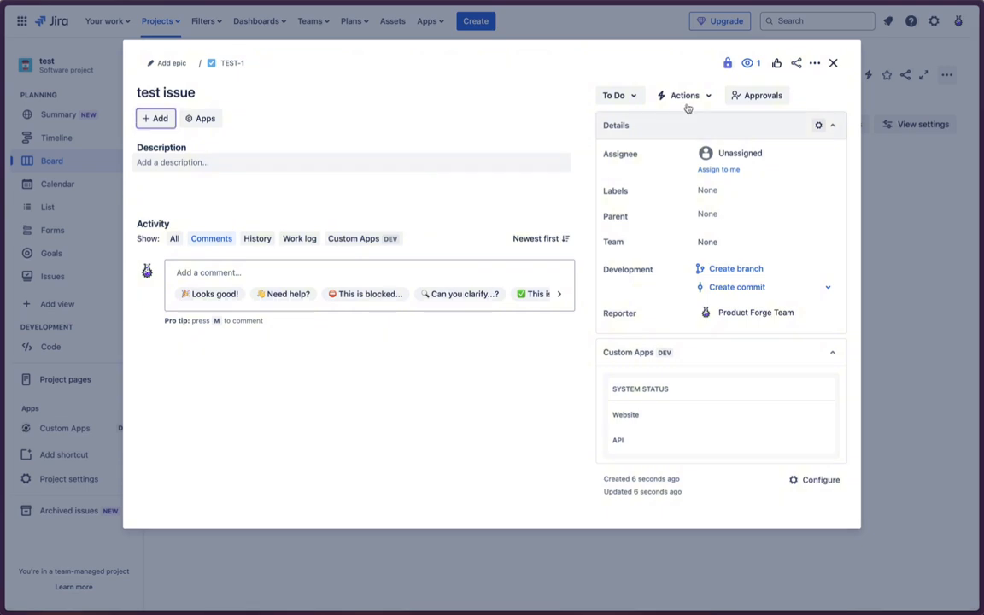
{"action": "left_click", "coordinate": [833, 62]}
{"action": "left_click", "coordinate": [159, 20]}
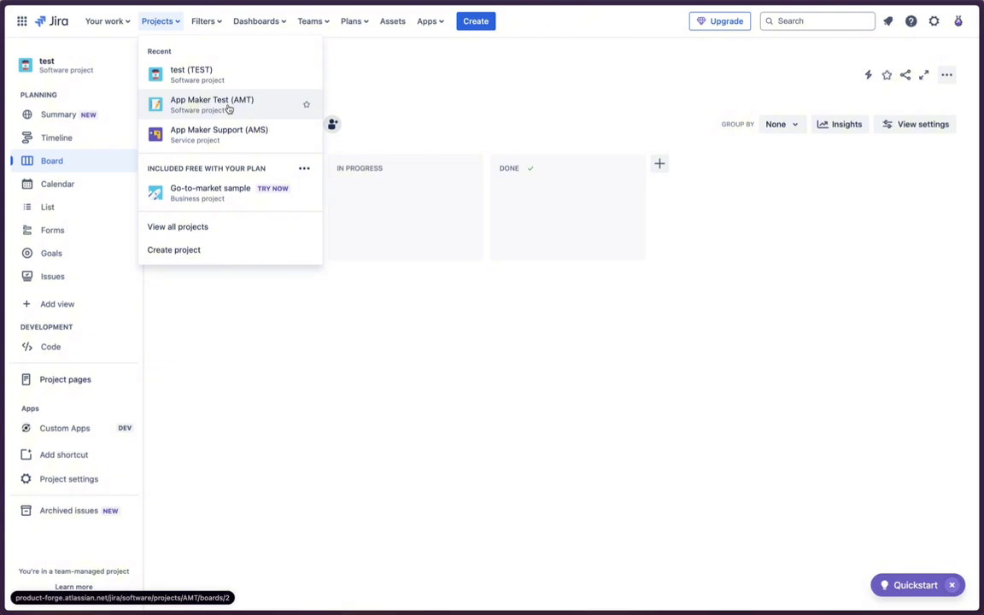
{"action": "left_click", "coordinate": [476, 98]}
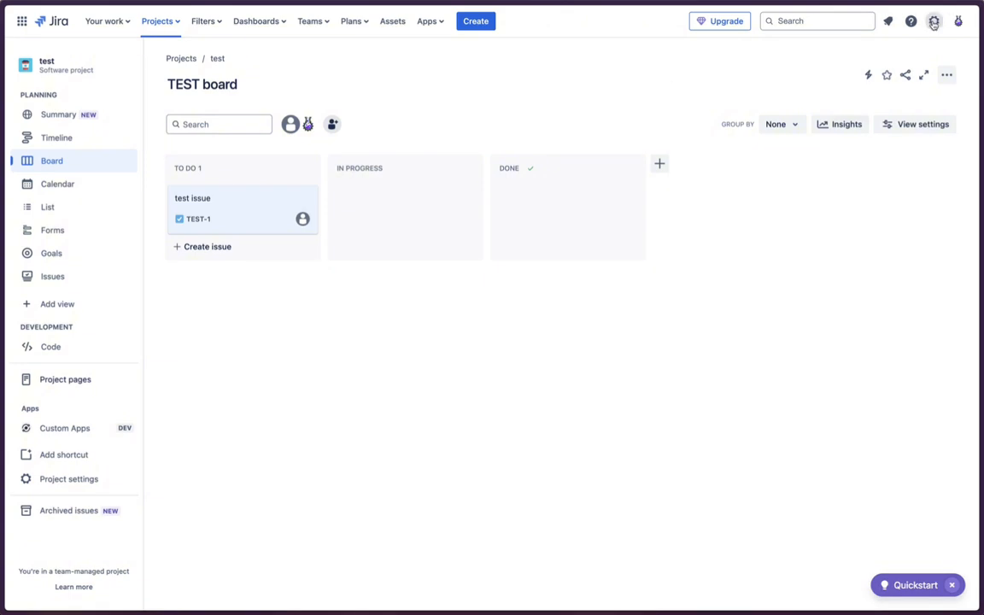
Go to the Custom Apps administration page in the Jira apps settings and start a new data object.
{"action": "left_click", "coordinate": [934, 21]}
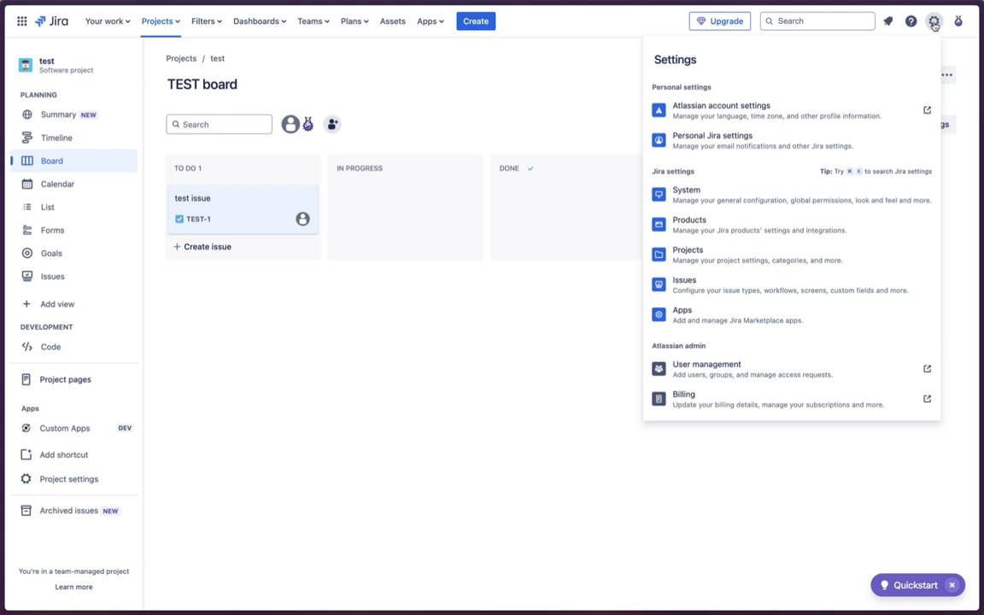
{"action": "left_click", "coordinate": [735, 319]}
{"action": "left_click", "coordinate": [70, 237]}
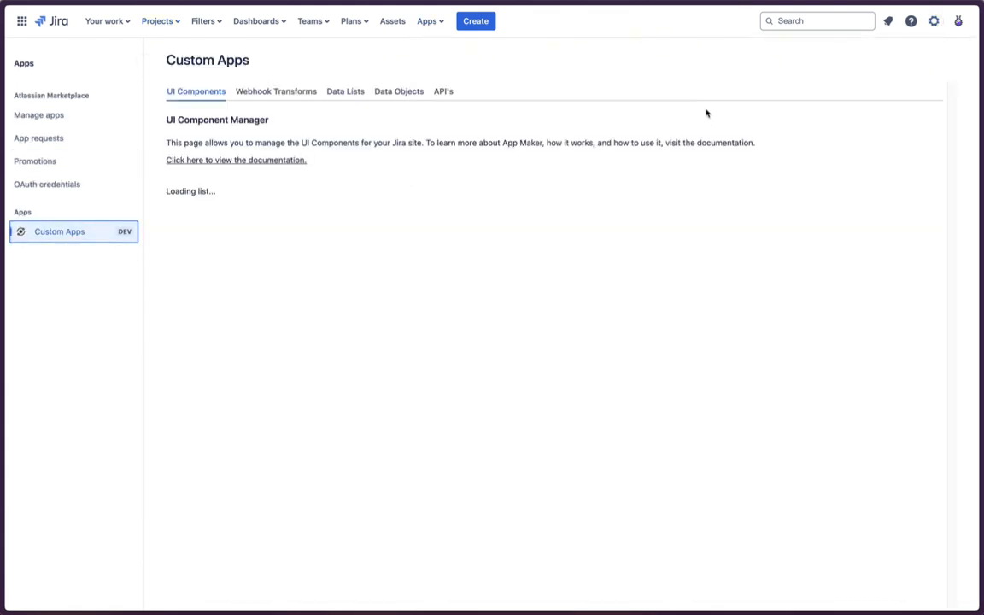
{"action": "left_click", "coordinate": [409, 93]}
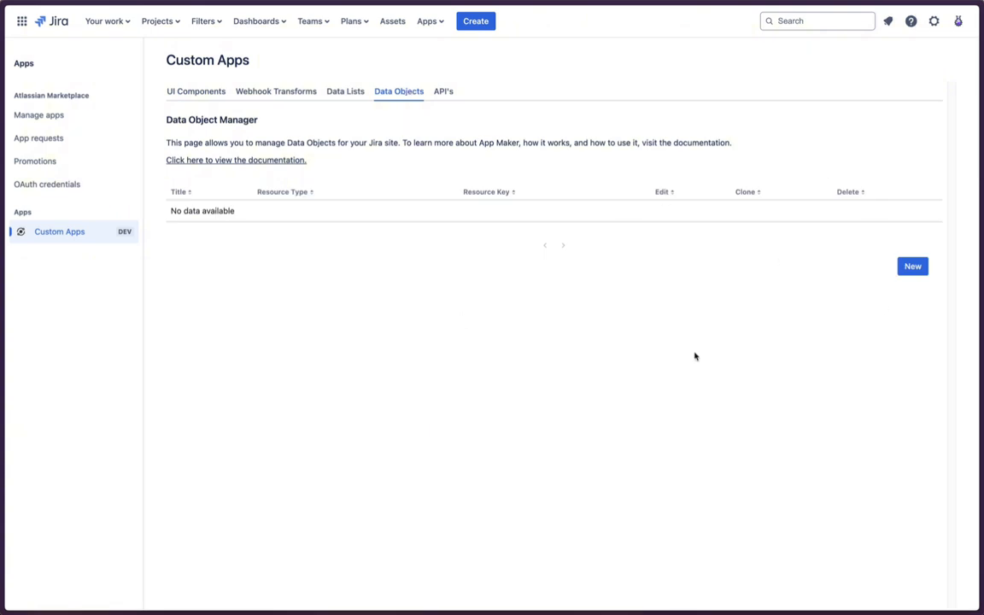
{"action": "left_click", "coordinate": [913, 267]}
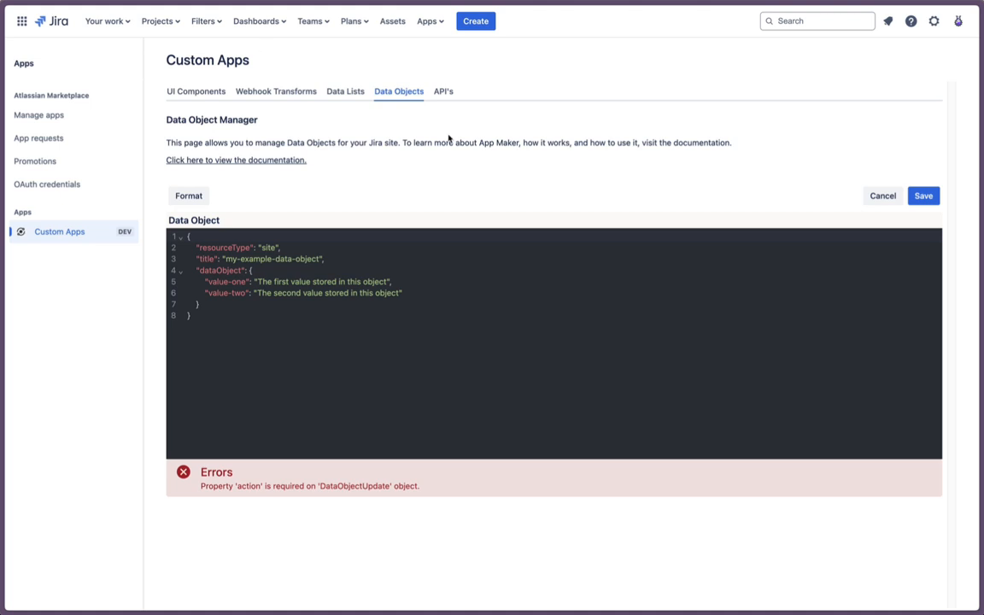
Replace the template with project data object JSON titled project_system_status, with action set, resourceKey ABC and a message property, omitting the comment line.
{"action": "key", "text": "super+a"}
{"action": "key", "text": "BackSpace"}
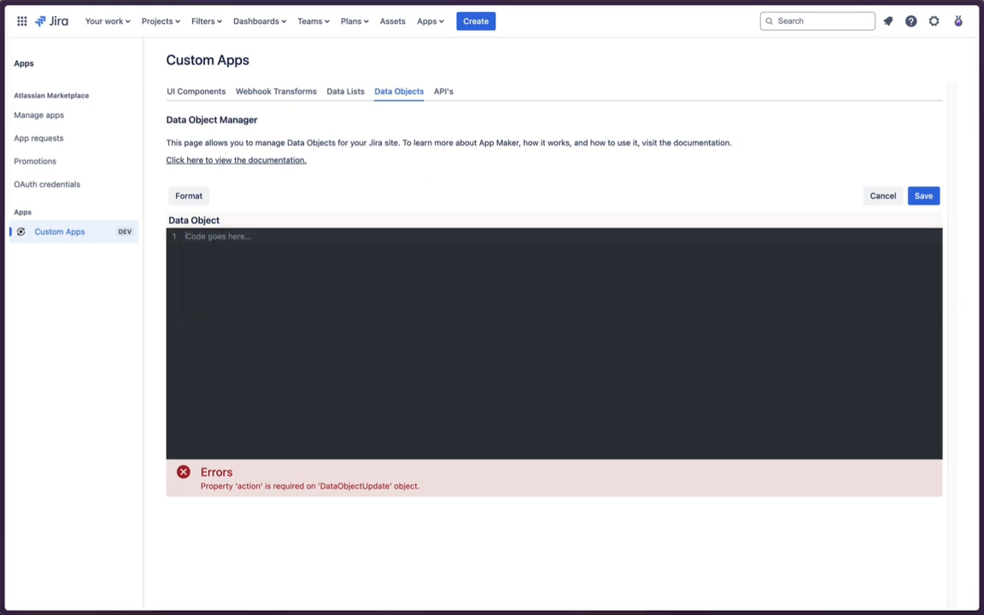
{"action": "type", "text": "// Data Object {   \"action\": \"set\",   \"resourceType\": \"project\",   \"resourceKey\": \"ABC\",   \"title\": \"project_system_status\",   \"dataObject\": {     \"message\": \"I will only be accessible by UI components in the context of project ABC\",   } }"}
{"action": "left_click", "coordinate": [252, 238]}
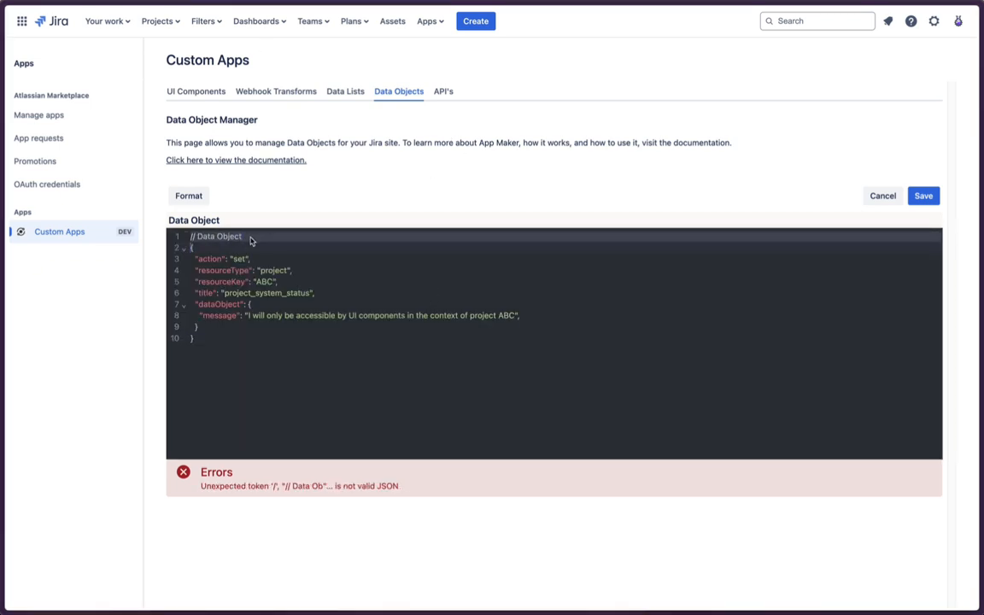
{"action": "key", "text": "BackSpace"}
Check the JSON error text and remove the trailing comma after the message value.
{"action": "left_click", "coordinate": [301, 351]}
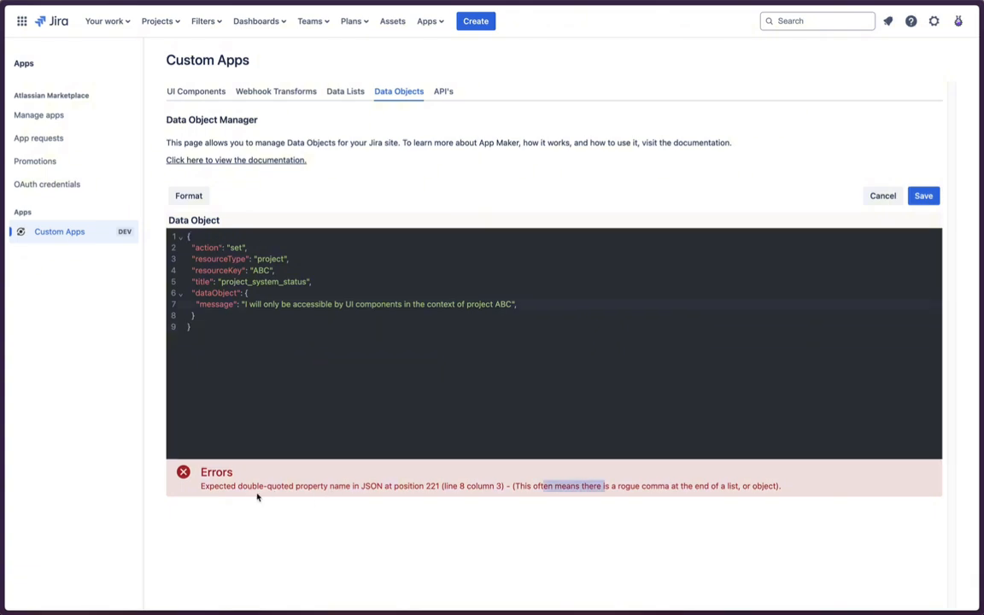
{"action": "left_click_drag", "start_coordinate": [248, 486], "coordinate": [709, 489]}
{"action": "left_click", "coordinate": [539, 490]}
{"action": "left_click", "coordinate": [239, 307]}
{"action": "left_click", "coordinate": [519, 306]}
{"action": "key", "text": "BackSpace"}
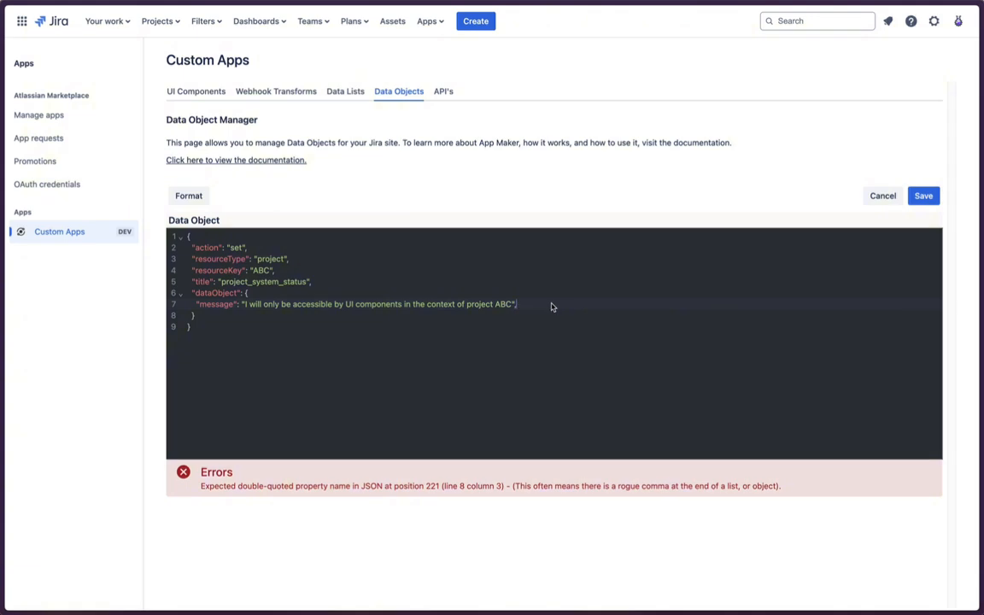
{"action": "key", "text": "Down"}
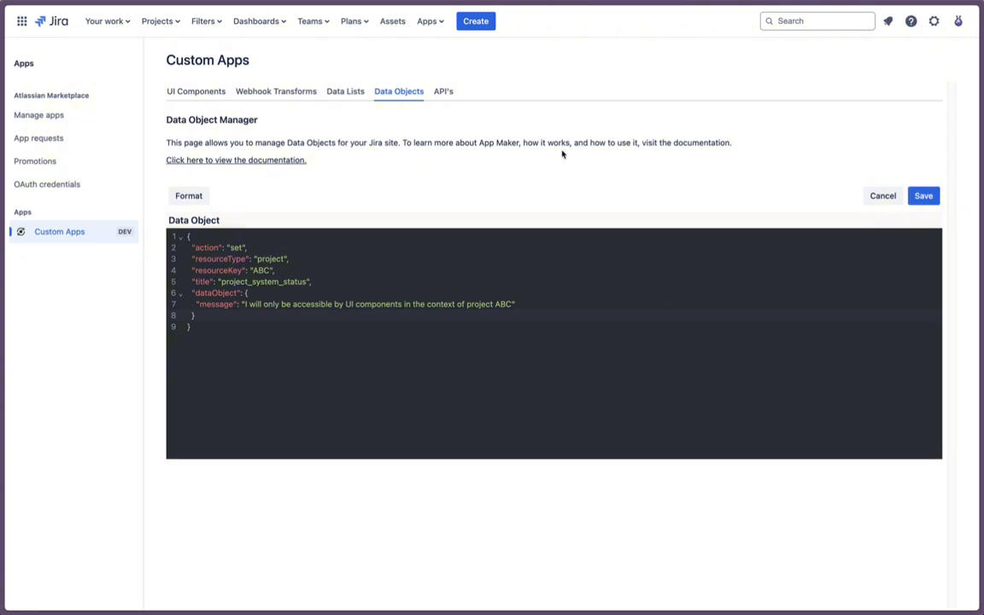
Set the data object's resourceKey to TEST and format the JSON.
{"action": "double_click", "coordinate": [270, 259]}
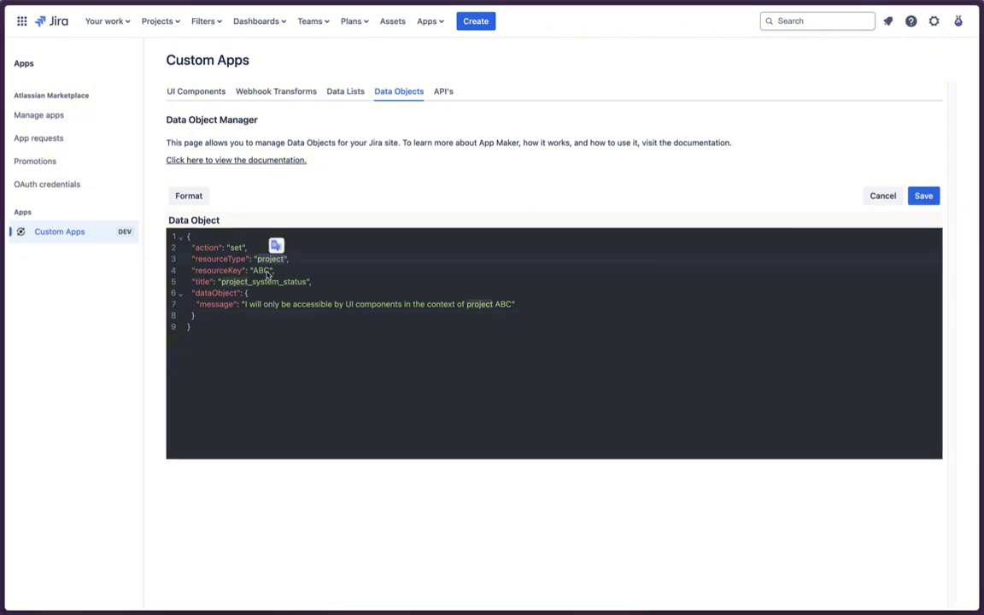
{"action": "double_click", "coordinate": [262, 271]}
{"action": "type", "text": "TEST"}
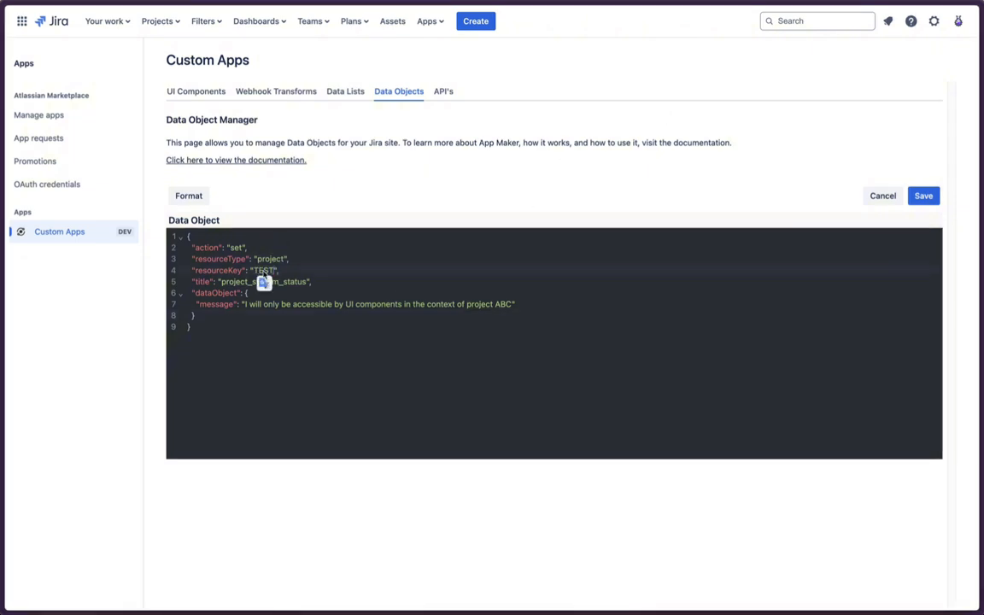
{"action": "left_click", "coordinate": [405, 376]}
{"action": "left_click", "coordinate": [188, 196]}
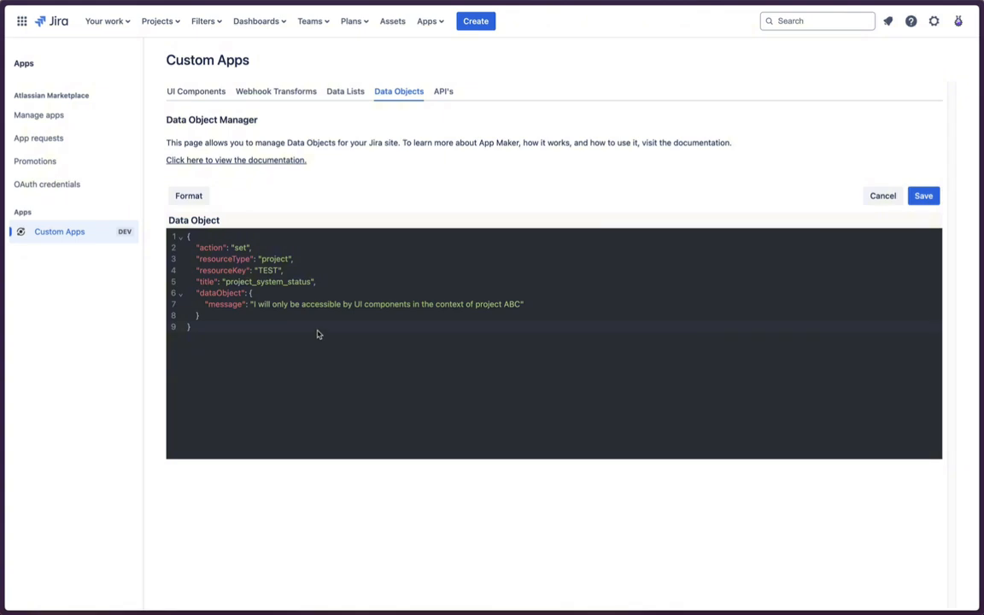
Examine the data object's action, resourceType and resourceKey entries, and compare the key with the recent projects' keys.
{"action": "left_click", "coordinate": [217, 249]}
{"action": "left_click", "coordinate": [253, 251]}
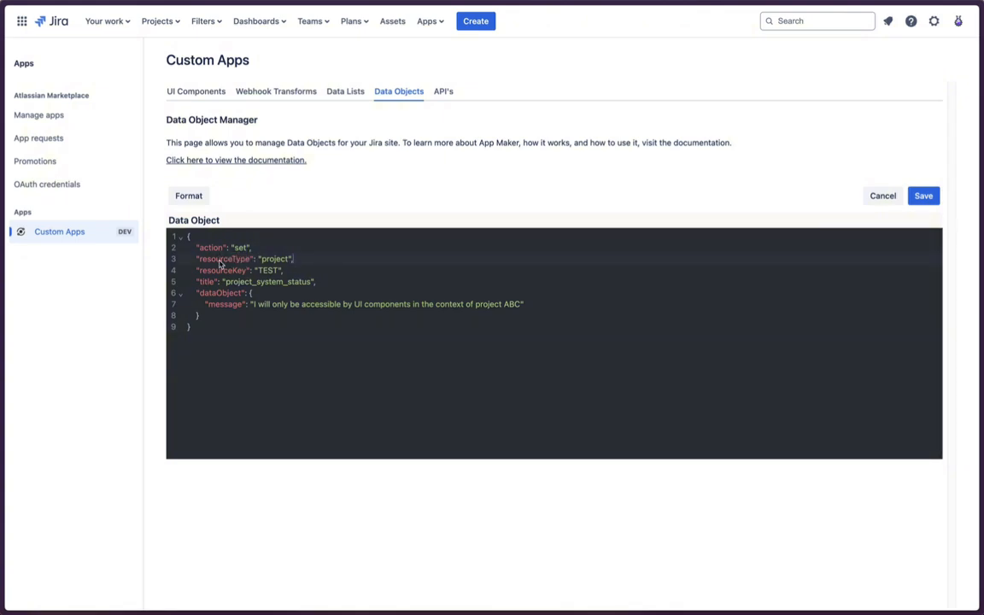
{"action": "double_click", "coordinate": [243, 260]}
{"action": "double_click", "coordinate": [279, 260]}
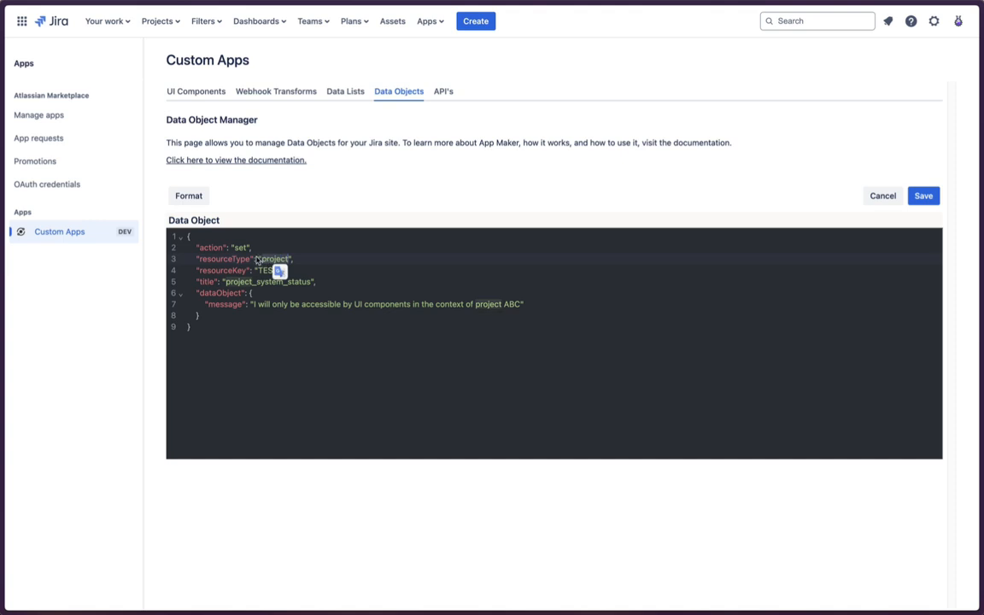
{"action": "left_click", "coordinate": [238, 261]}
{"action": "double_click", "coordinate": [274, 259]}
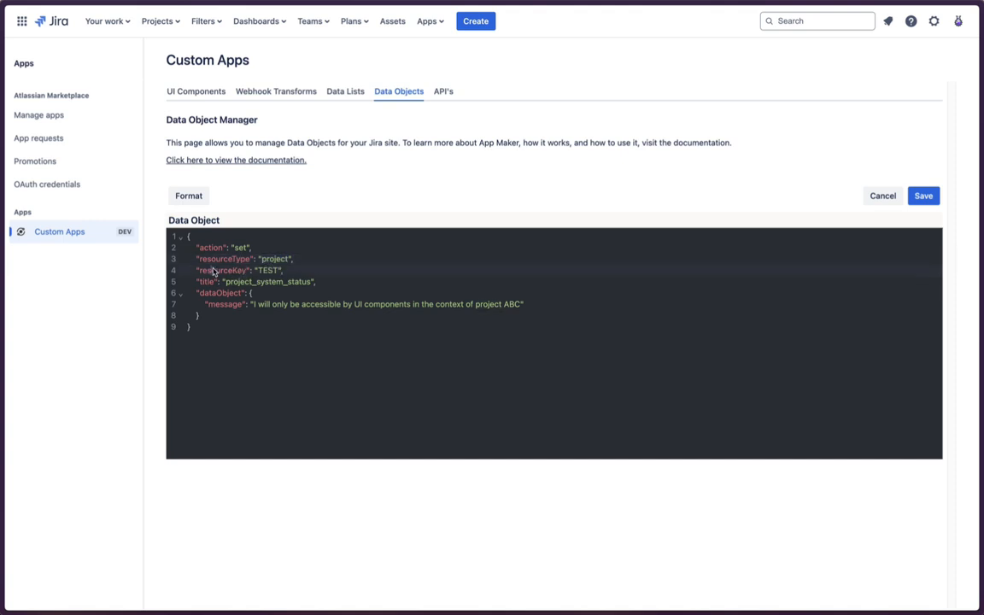
{"action": "double_click", "coordinate": [229, 271]}
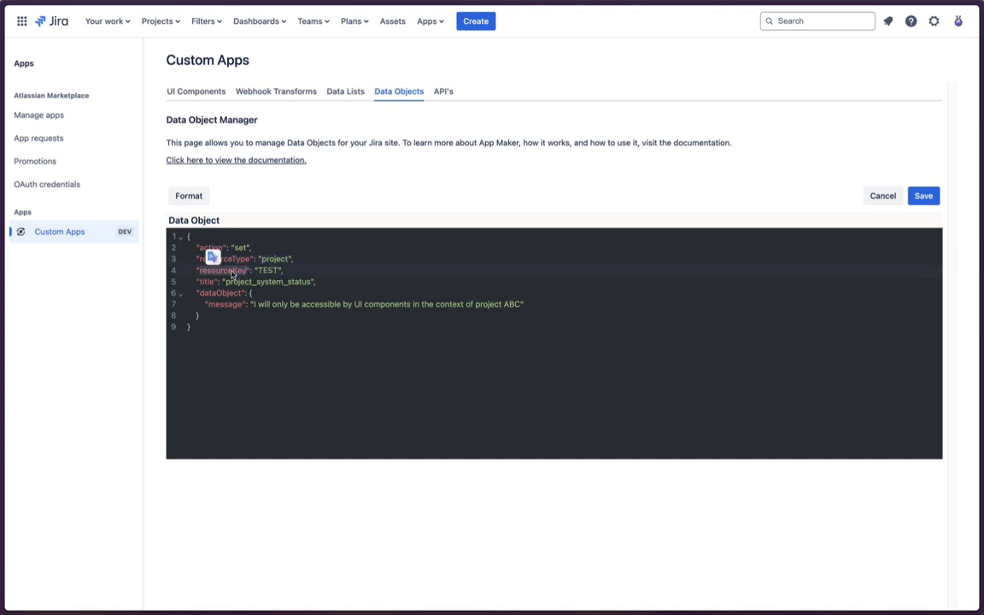
{"action": "double_click", "coordinate": [272, 271]}
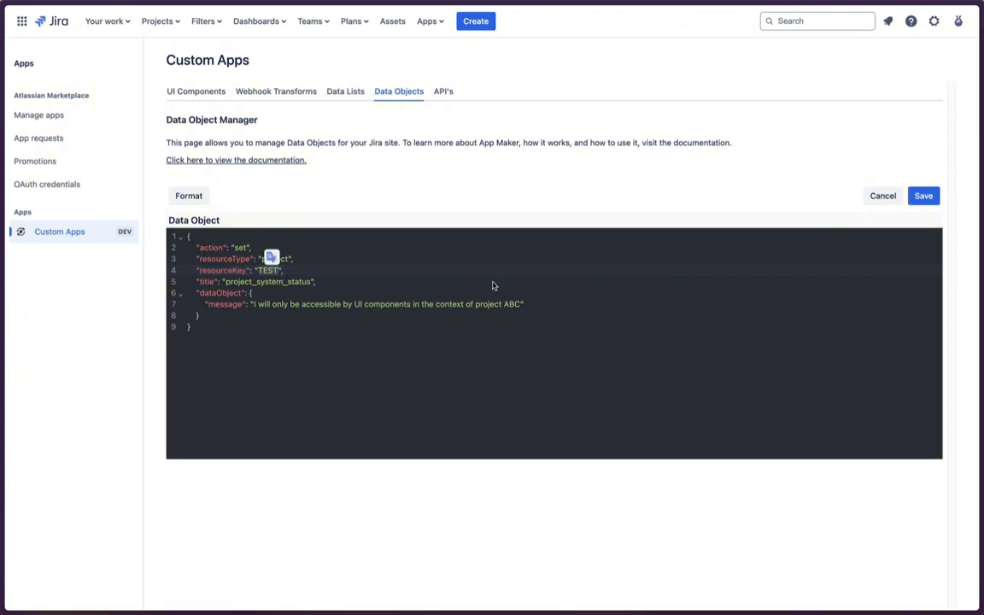
{"action": "left_click", "coordinate": [421, 281]}
{"action": "left_click", "coordinate": [166, 23]}
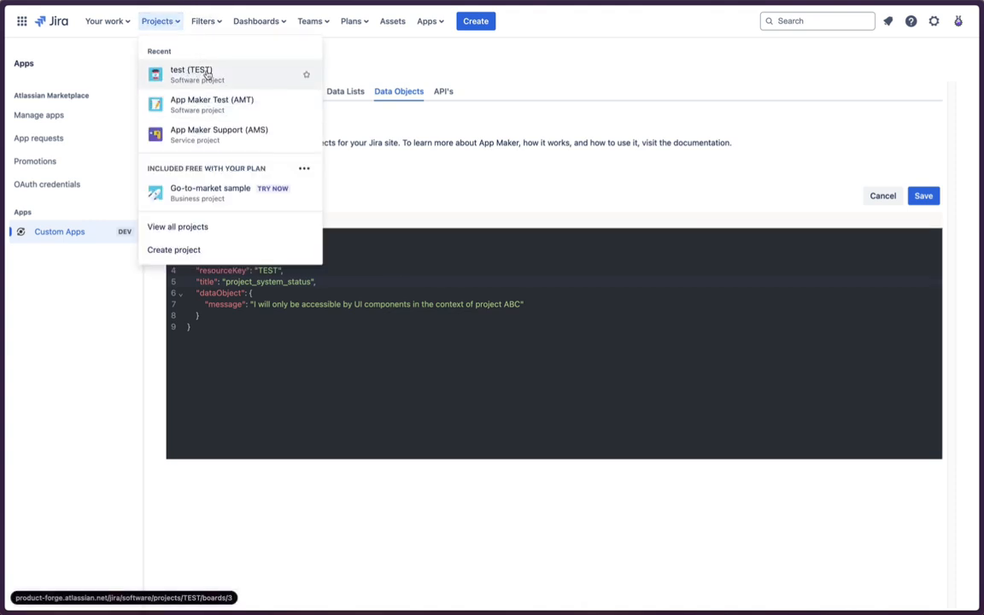
{"action": "left_click", "coordinate": [372, 270]}
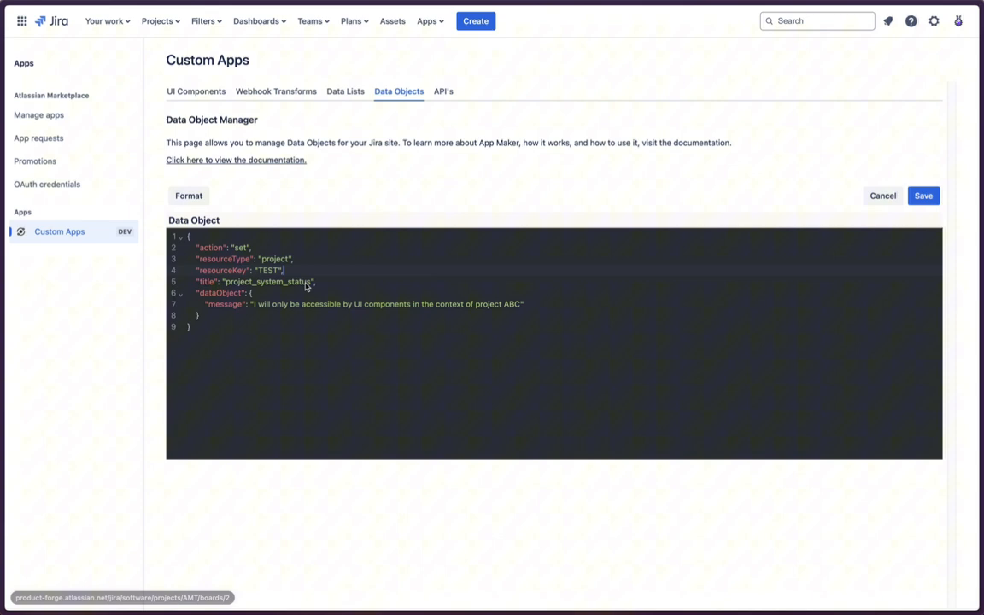
Rename the message property to website and set its value to Online.
{"action": "double_click", "coordinate": [229, 304]}
{"action": "type", "text": "website"}
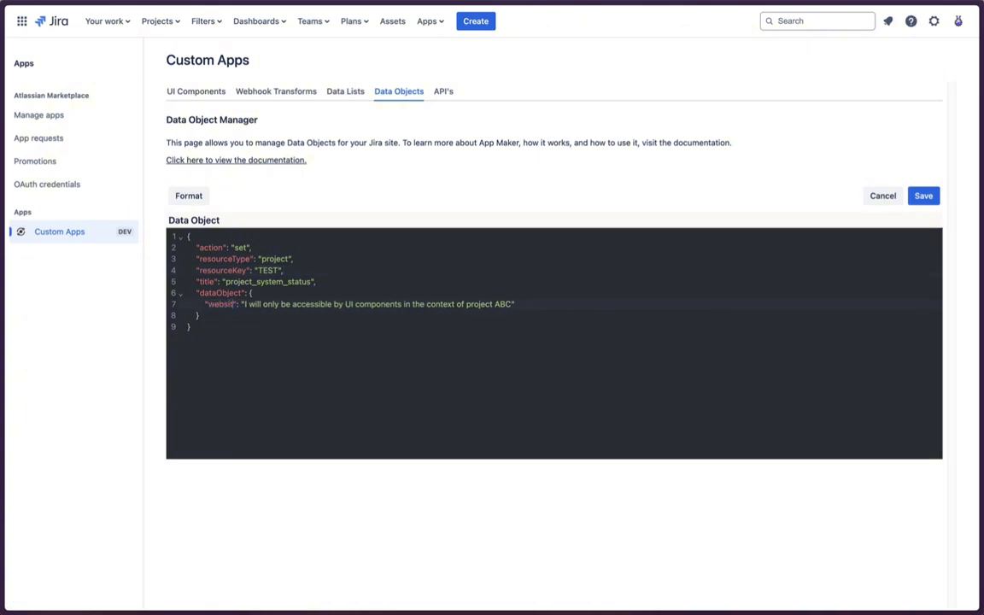
{"action": "type", "text": "e"}
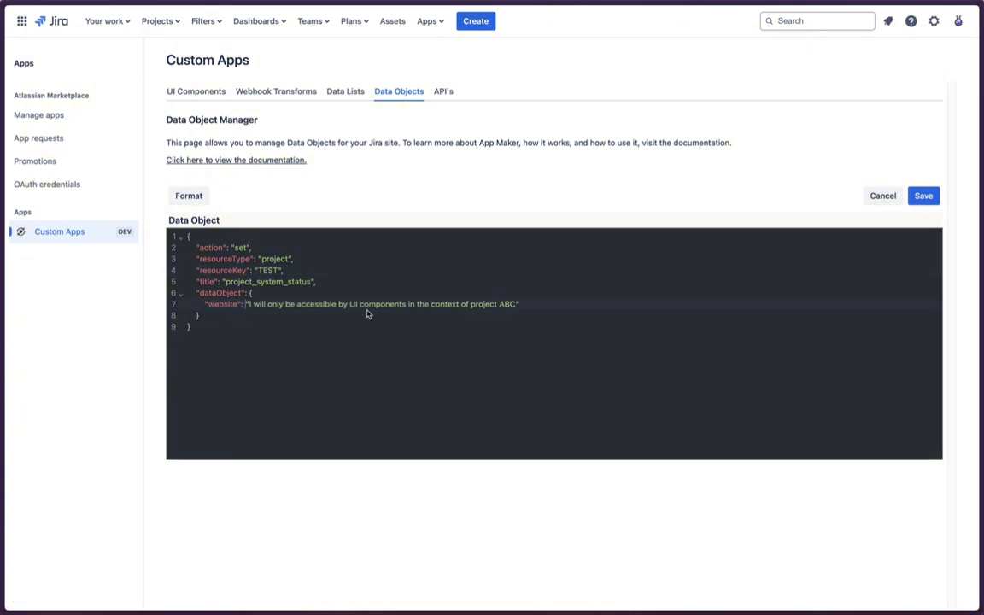
{"action": "left_click_drag", "start_coordinate": [248, 304], "coordinate": [516, 308]}
{"action": "type", "text": "Online"}
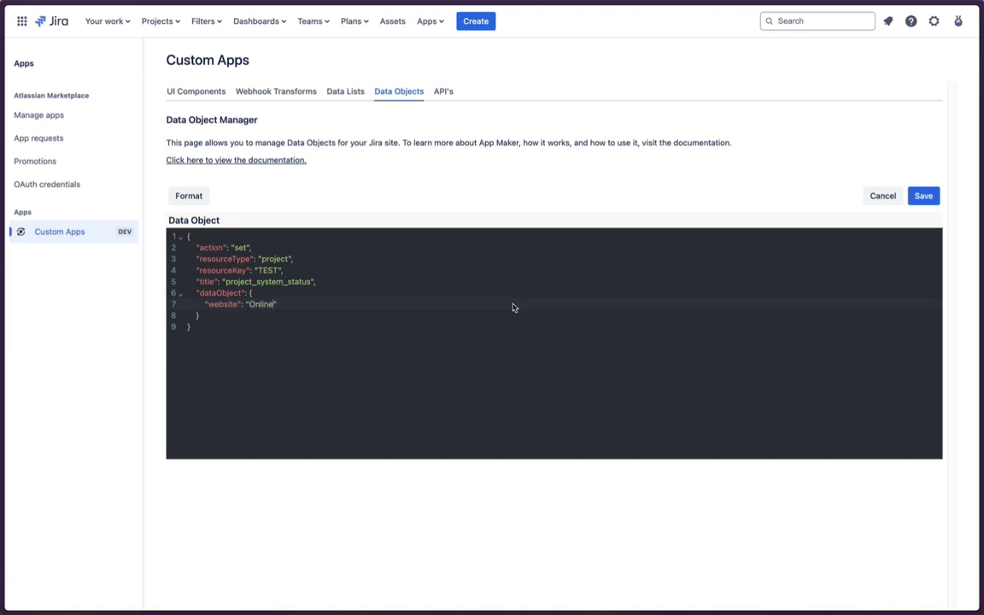
Add an api property with the value Offline on a new line below the website entry in dataObject.
{"action": "left_click", "coordinate": [454, 297]}
{"action": "left_click", "coordinate": [352, 304]}
{"action": "type", "text": ","}
{"action": "key", "text": "Return"}
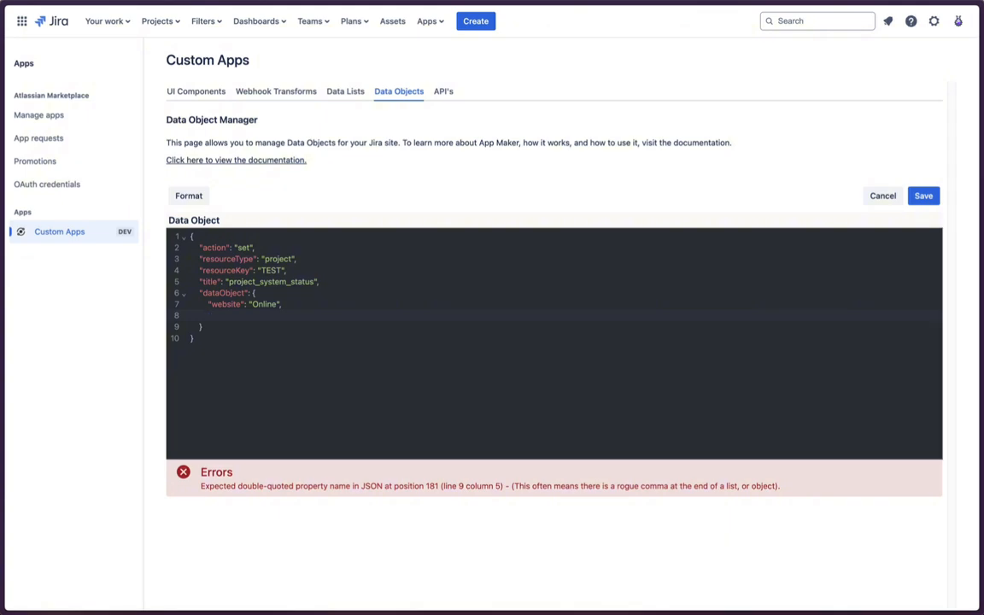
{"action": "type", "text": "\"api\""}
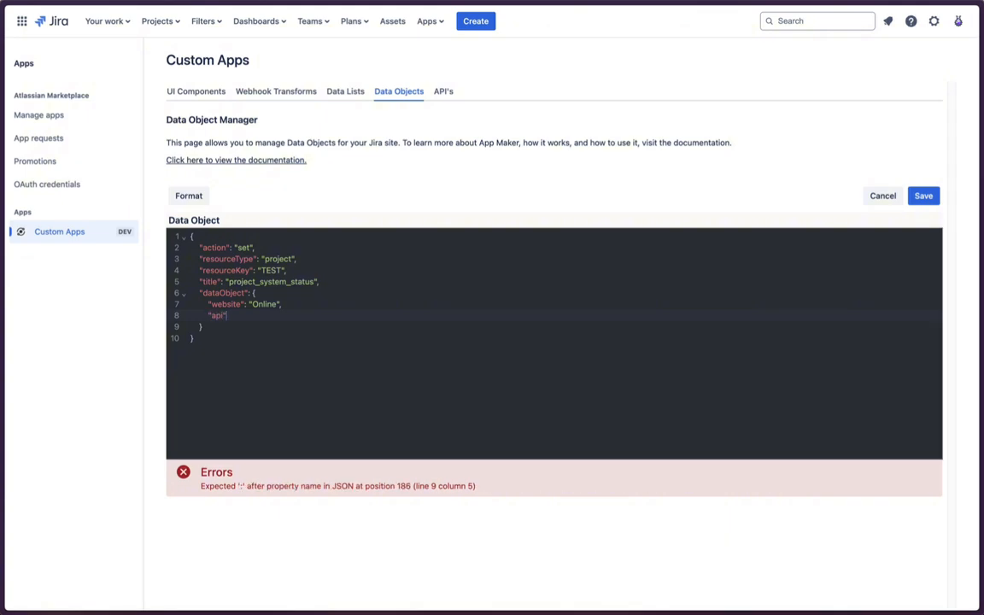
{"action": "type", "text": ": \"Offline"}
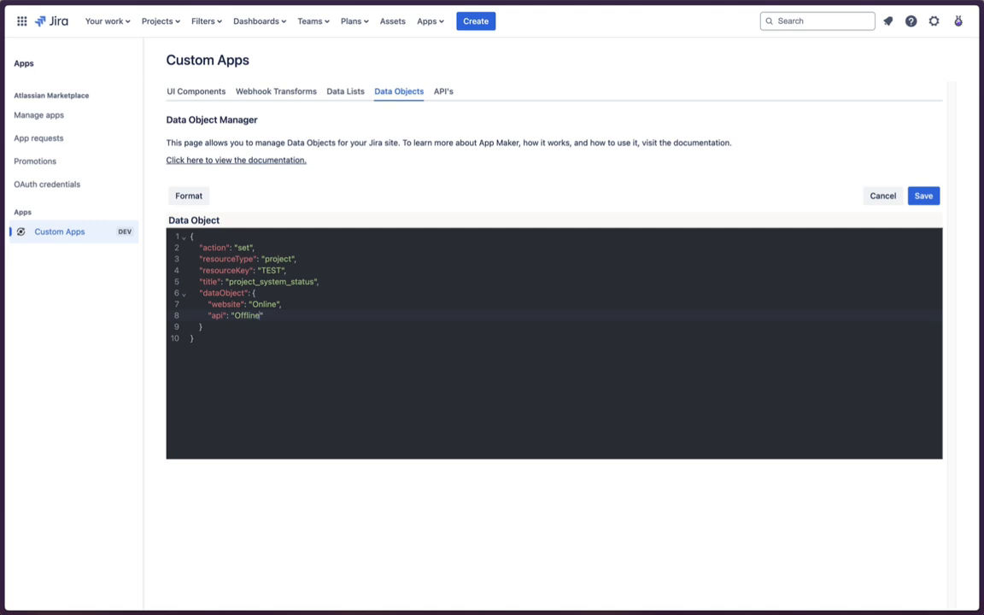
Examine the data object's resourceKey and title values together with its website and api properties.
{"action": "double_click", "coordinate": [277, 272]}
{"action": "left_click", "coordinate": [331, 272]}
{"action": "left_click", "coordinate": [266, 305]}
{"action": "double_click", "coordinate": [290, 283]}
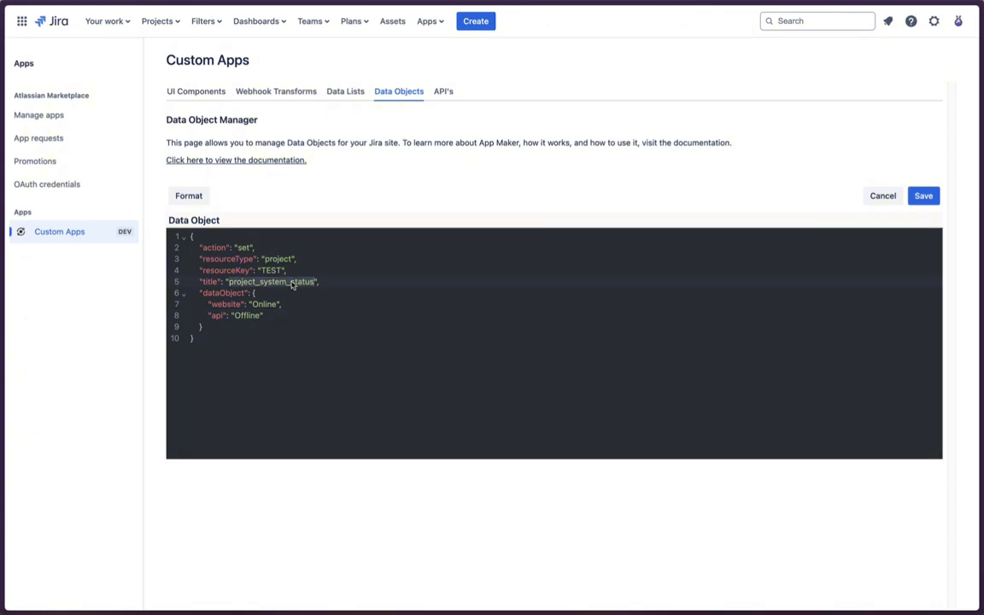
{"action": "left_click", "coordinate": [290, 283]}
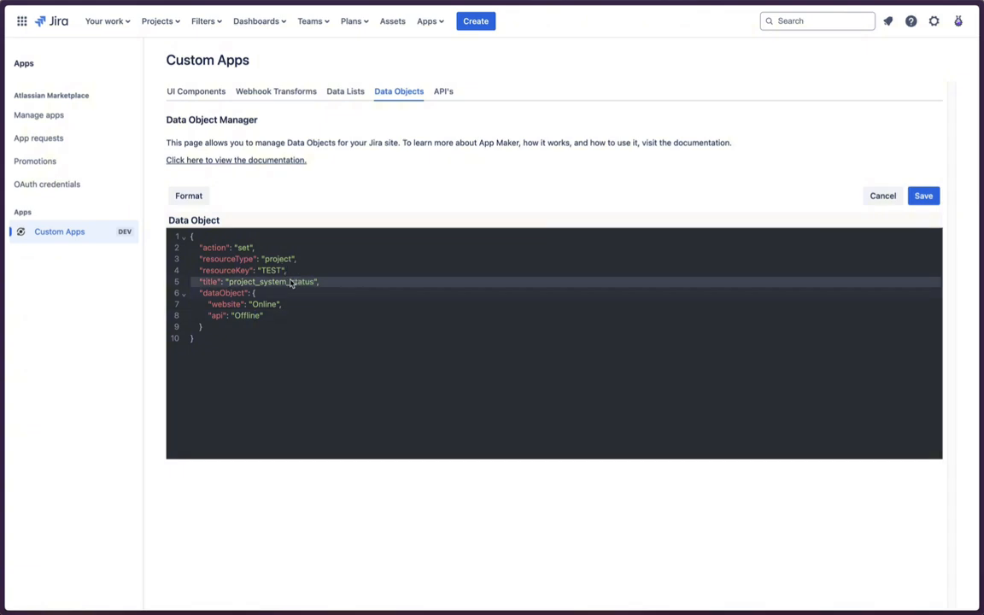
Try removing the title property from the data object, and undo the removal.
{"action": "key", "text": "BackSpace"}
{"action": "left_click", "coordinate": [342, 351]}
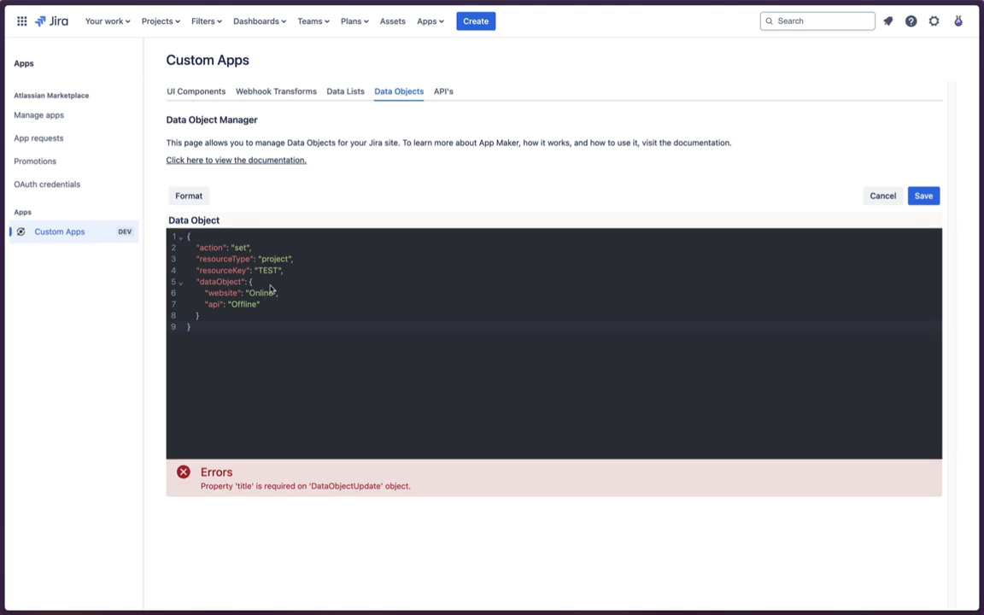
{"action": "key", "text": "ctrl+z"}
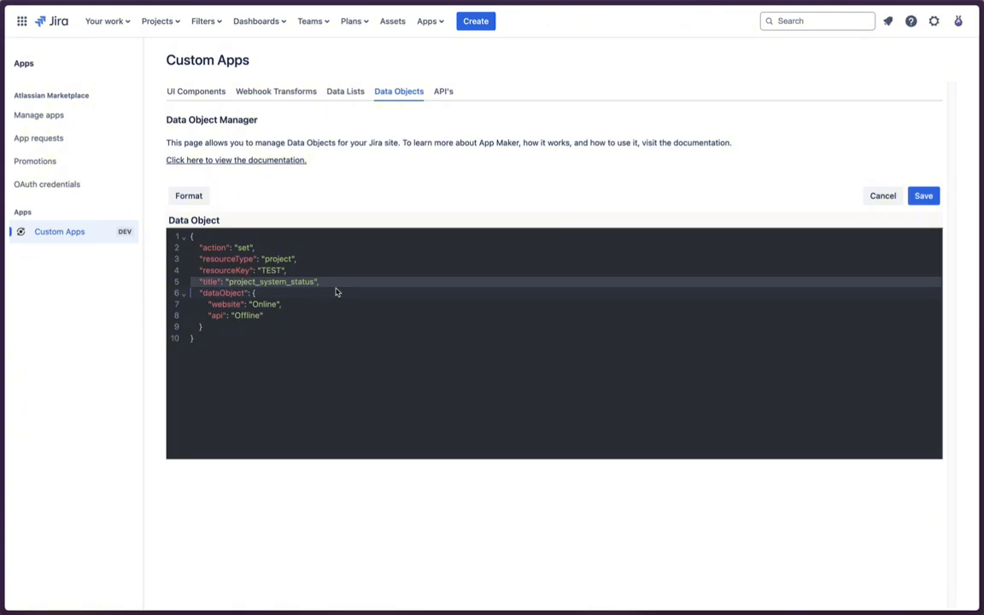
Try removing the resourceKey property from the data object, and restore it with the value TEST.
{"action": "left_click", "coordinate": [213, 271]}
{"action": "key", "text": "ctrl+shift+k"}
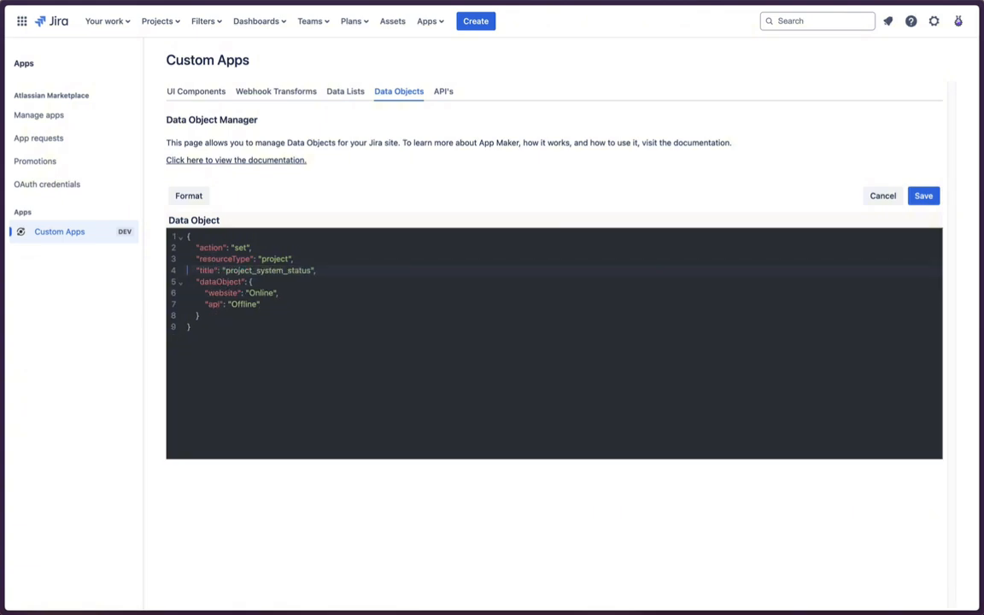
{"action": "left_click", "coordinate": [285, 319]}
{"action": "left_click", "coordinate": [339, 260]}
{"action": "type", "text": "\"resourceKey\": \"TEST\","}
{"action": "left_click", "coordinate": [368, 305]}
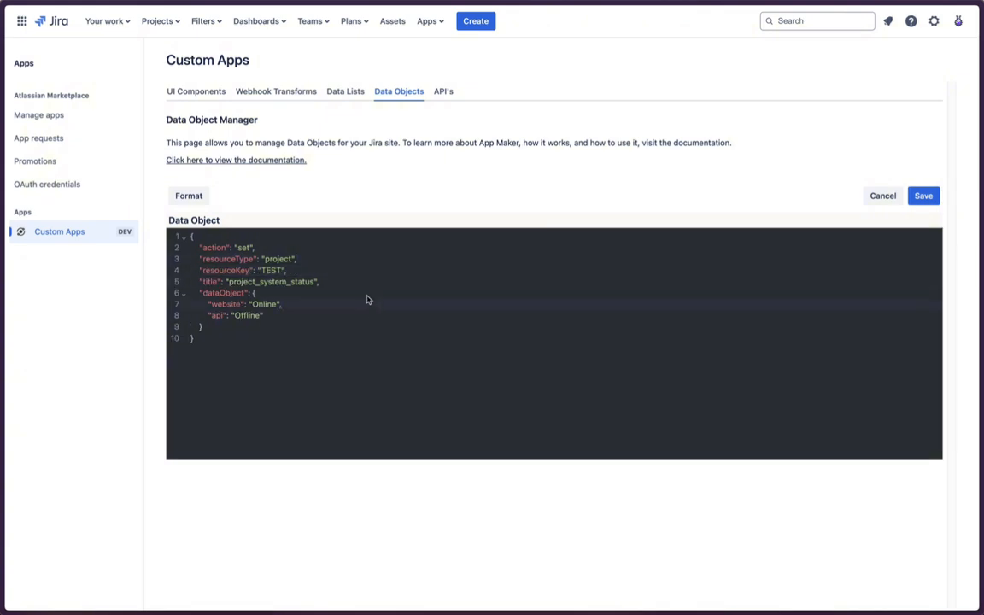
Save the project_system_status data object for the TEST project with its website and api statuses.
{"action": "key", "text": "BackSpace"}
{"action": "left_click", "coordinate": [220, 316]}
{"action": "key", "text": "super+a"}
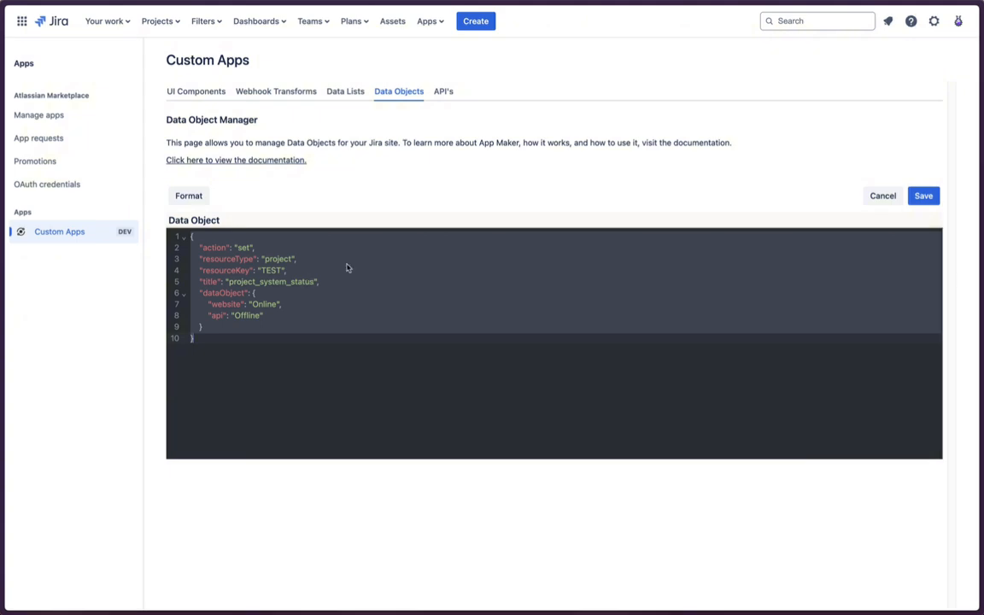
{"action": "left_click", "coordinate": [725, 303]}
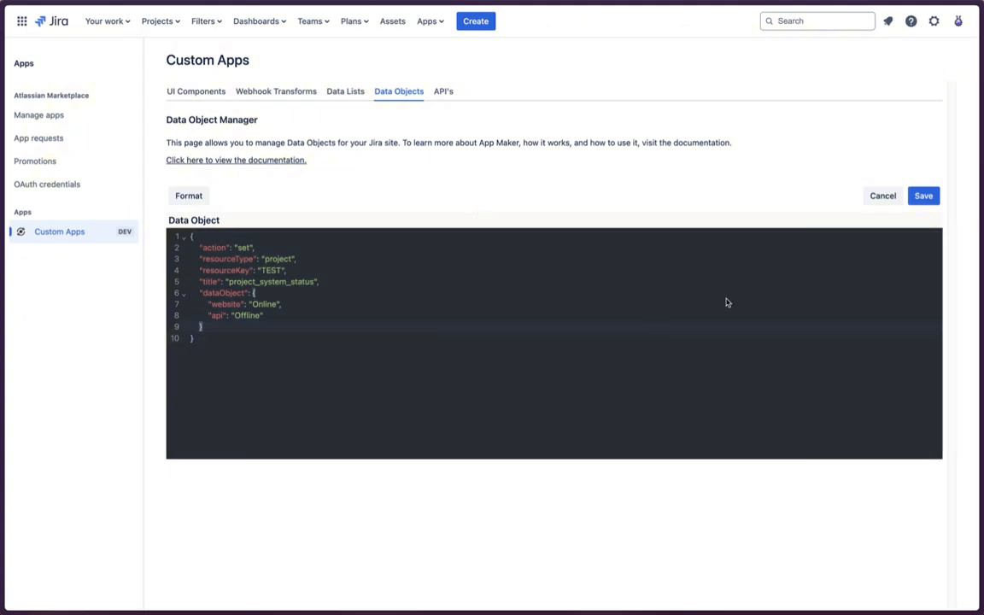
{"action": "left_click", "coordinate": [912, 204]}
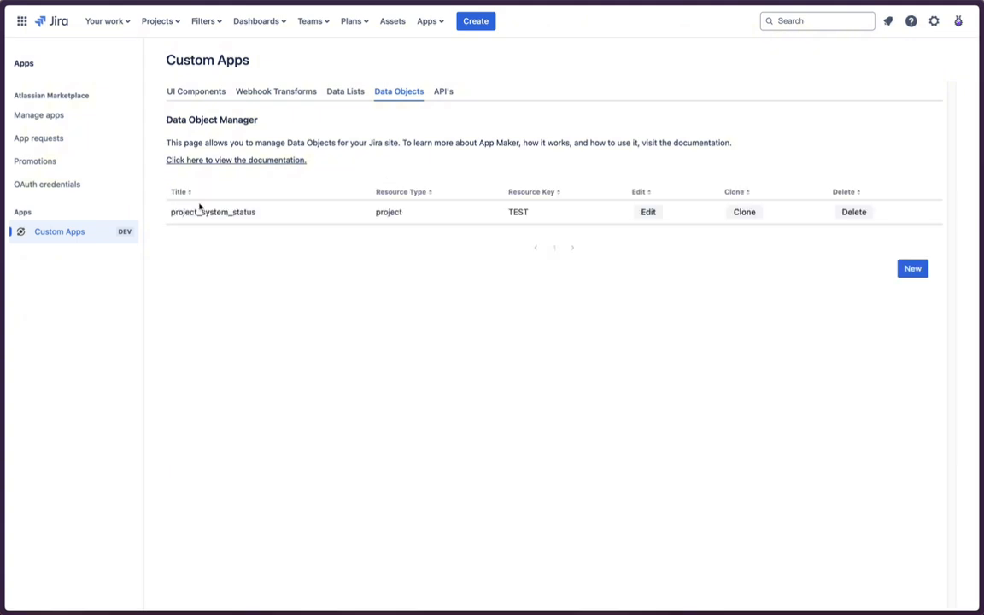
Clone the TEST data object, setting the clone's resourceKey to AMT and its title to project_system_status.
{"action": "double_click", "coordinate": [391, 213]}
{"action": "double_click", "coordinate": [520, 213]}
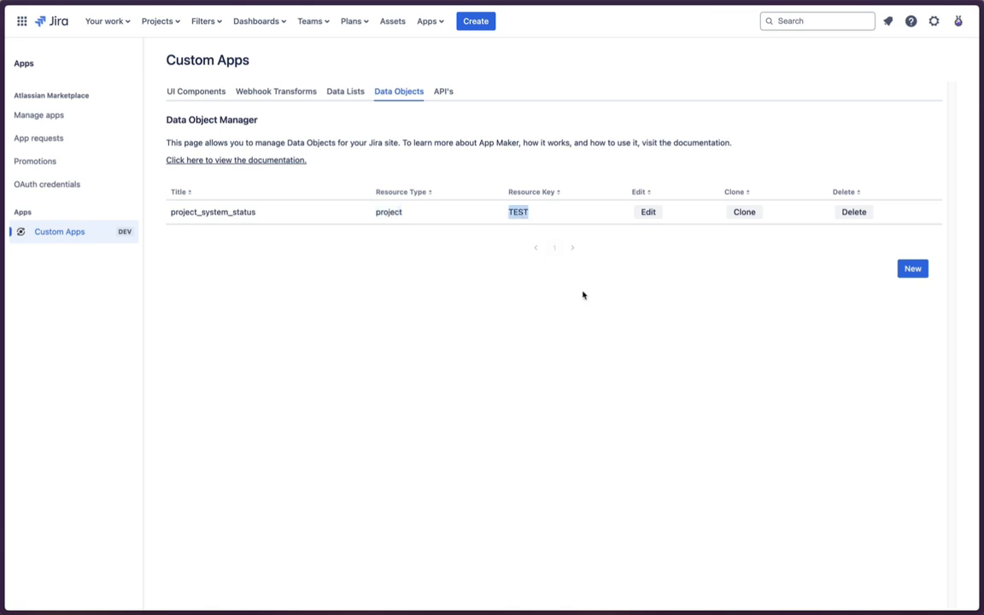
{"action": "left_click", "coordinate": [748, 213]}
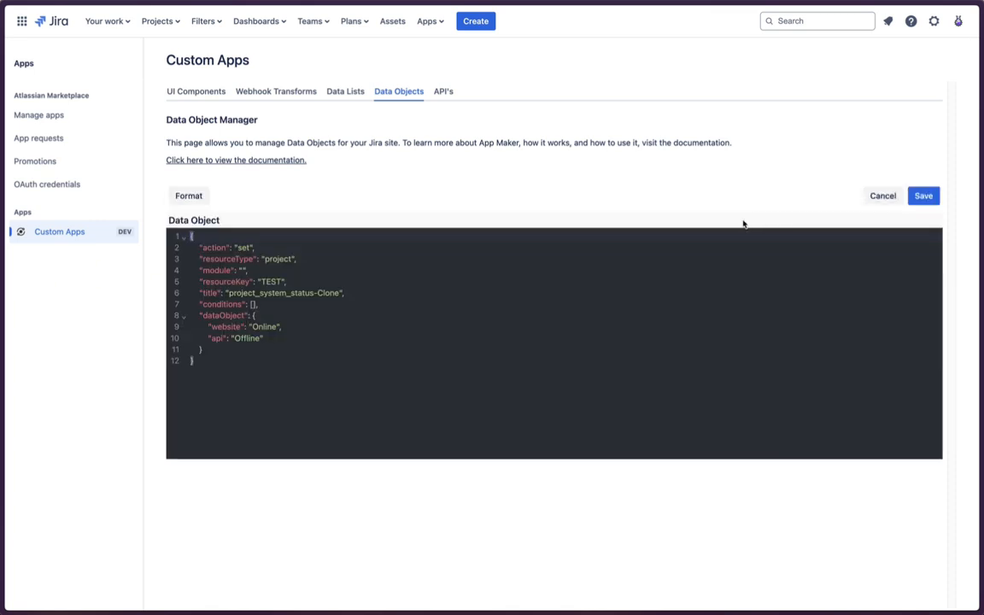
{"action": "double_click", "coordinate": [272, 282]}
{"action": "type", "text": "AMT"}
{"action": "left_click", "coordinate": [338, 295]}
Set website to Offline and api to Online in the AMT data object, and save it.
{"action": "double_click", "coordinate": [260, 328]}
{"action": "type", "text": "O"}
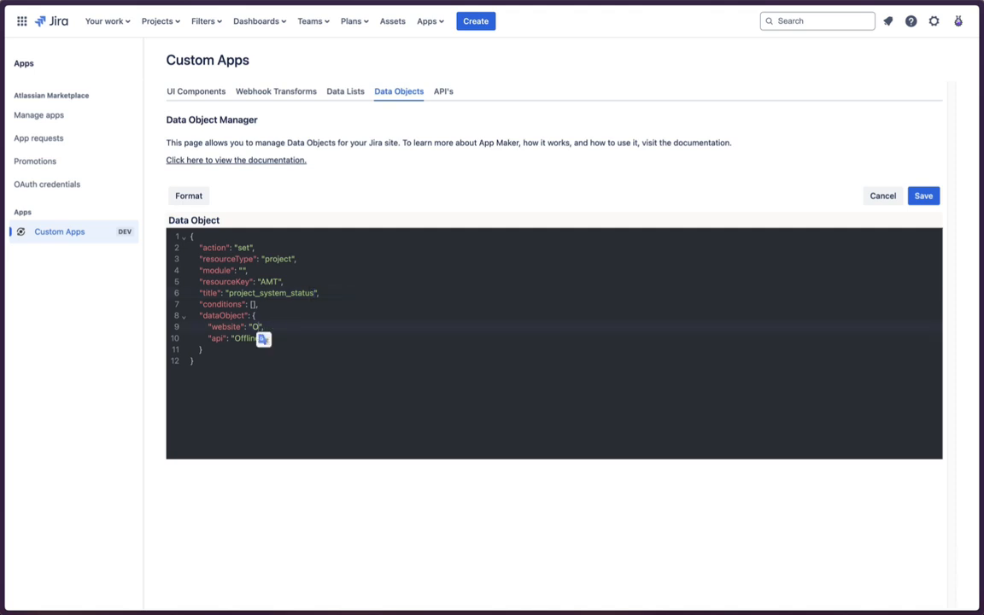
{"action": "left_click", "coordinate": [285, 361]}
{"action": "double_click", "coordinate": [253, 339]}
{"action": "type", "text": "O"}
{"action": "left_click", "coordinate": [360, 406]}
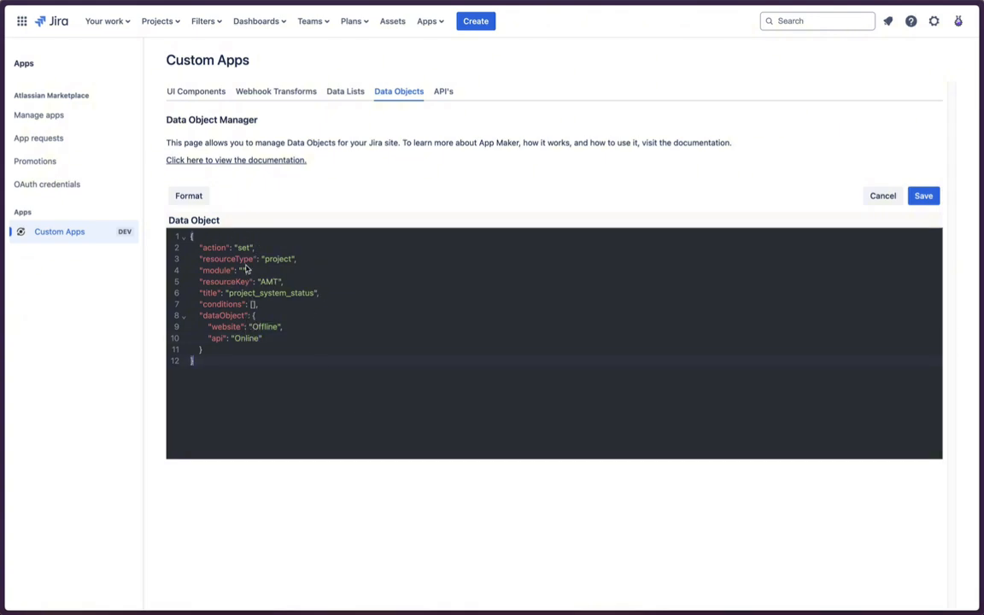
{"action": "left_click", "coordinate": [922, 195]}
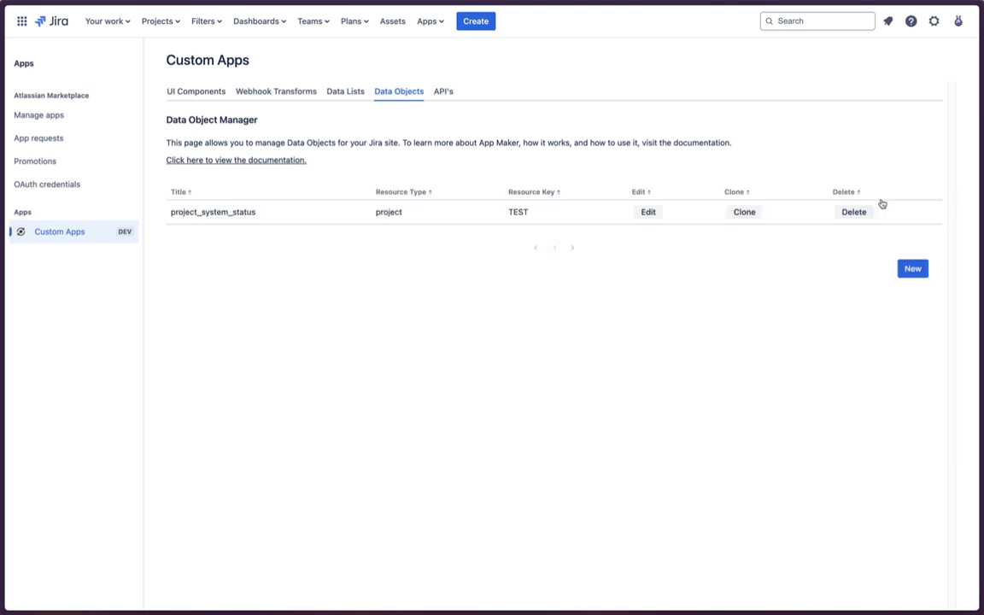
Compare the titles, resource types and resource keys of the two saved data objects.
{"action": "double_click", "coordinate": [201, 215]}
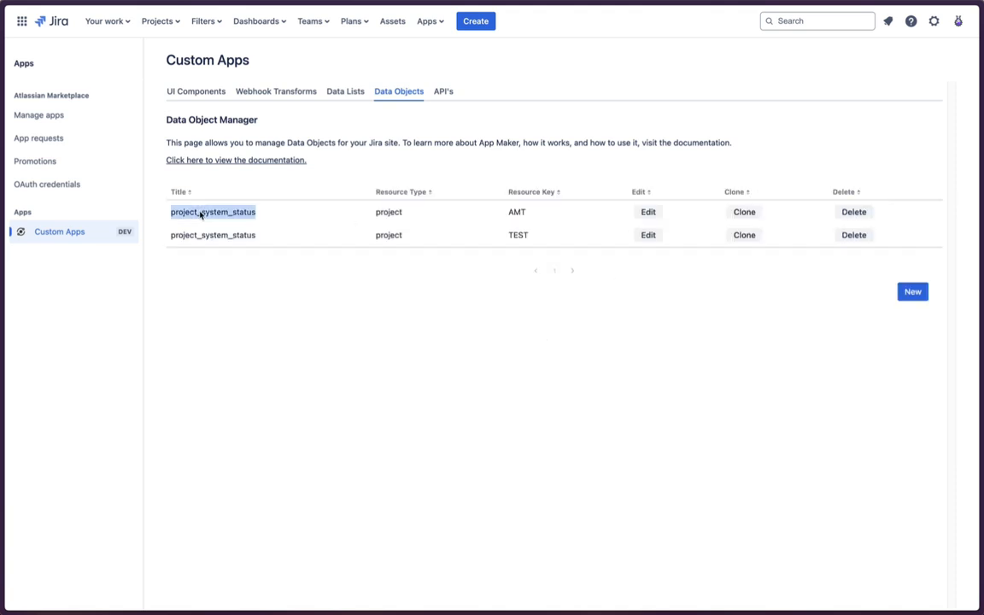
{"action": "left_click", "coordinate": [227, 242]}
{"action": "left_click_drag", "start_coordinate": [383, 212], "coordinate": [412, 245]}
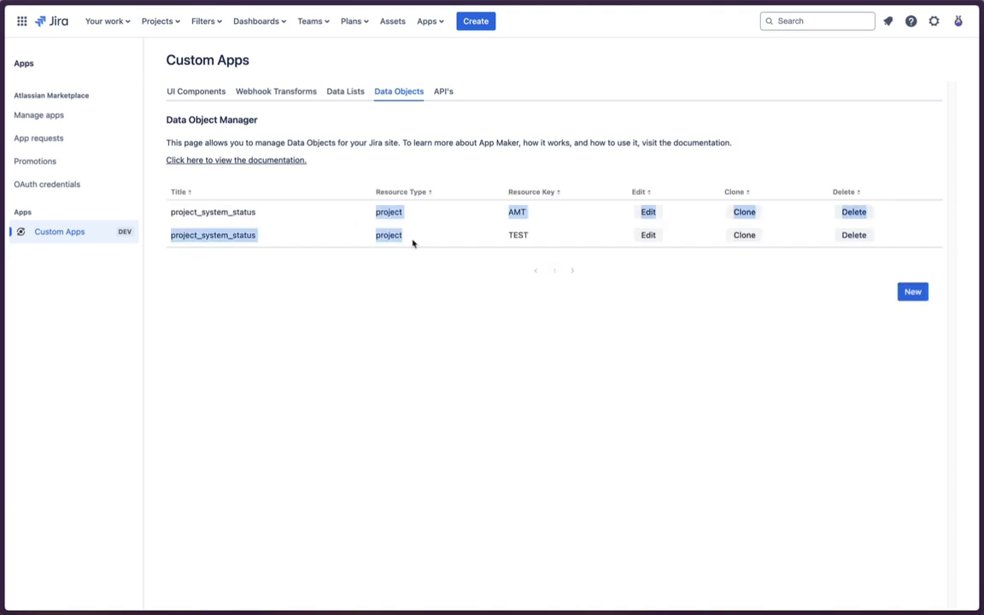
{"action": "left_click", "coordinate": [415, 244]}
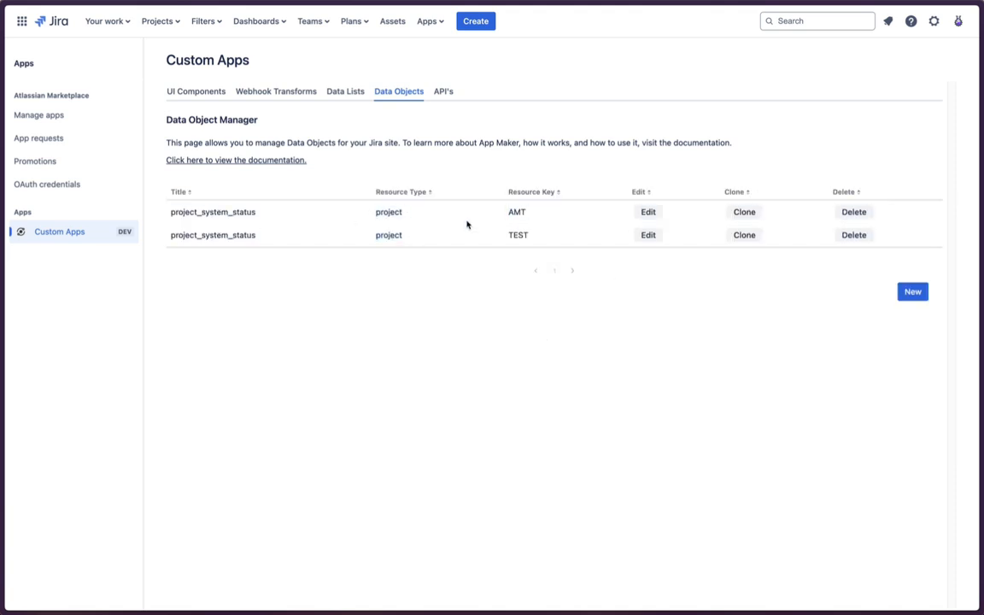
{"action": "double_click", "coordinate": [517, 214]}
{"action": "double_click", "coordinate": [517, 235]}
{"action": "left_click", "coordinate": [520, 281]}
Check the System Status component on issue AMT-1 of the App Maker Test project, and close the issue.
{"action": "left_click", "coordinate": [164, 23]}
{"action": "left_click", "coordinate": [215, 102]}
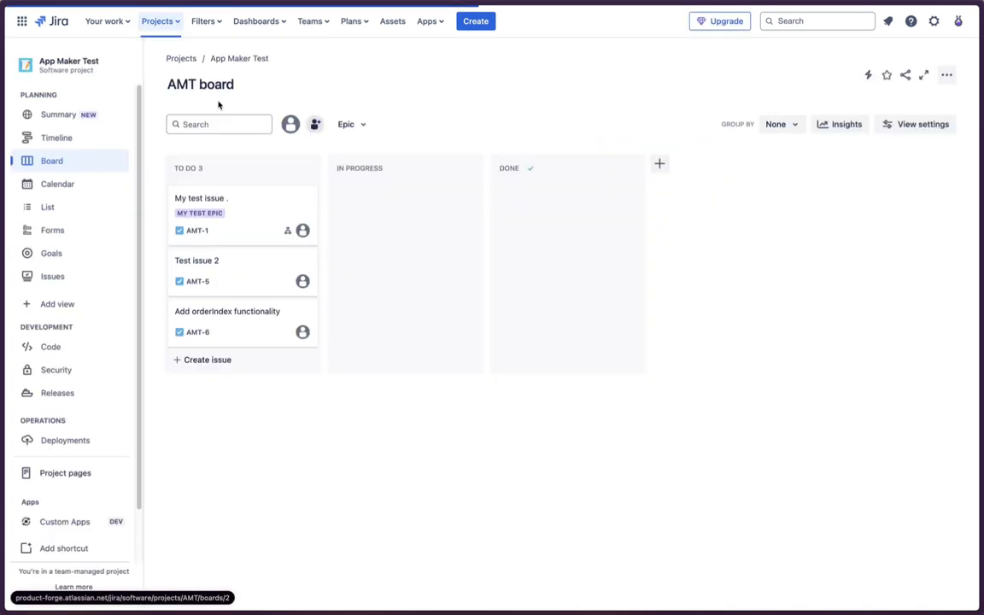
{"action": "left_click", "coordinate": [263, 209]}
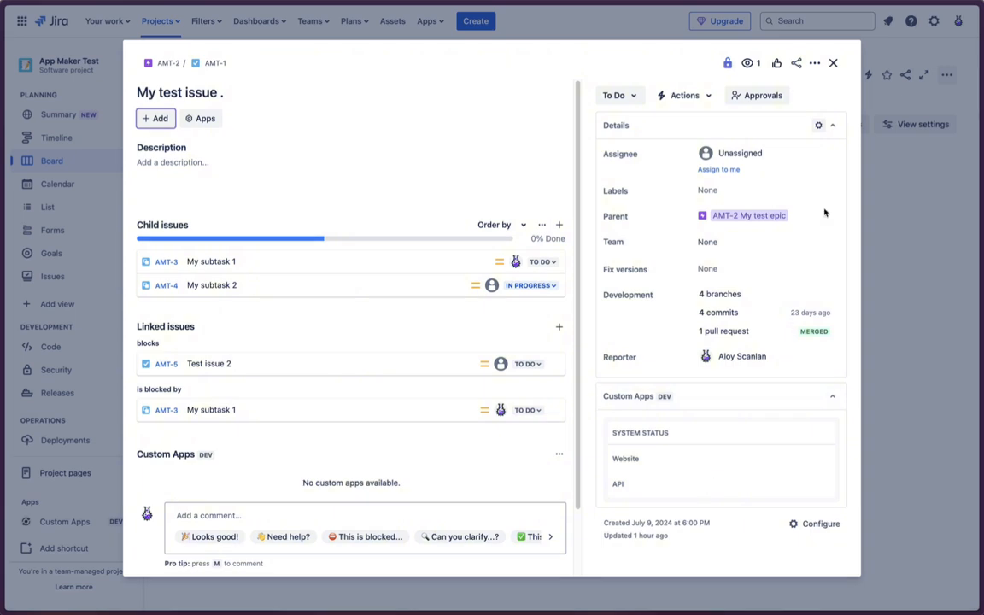
{"action": "left_click", "coordinate": [837, 65]}
Check the System Status component on issue TEST-1 of the test project, and close the issue.
{"action": "left_click", "coordinate": [159, 21]}
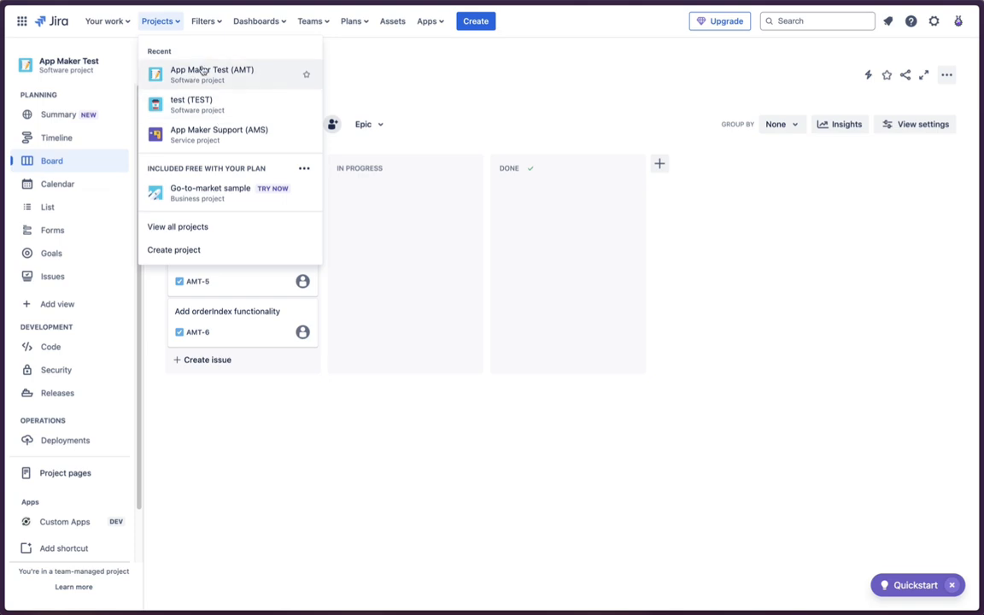
{"action": "left_click", "coordinate": [229, 101]}
{"action": "left_click", "coordinate": [242, 221]}
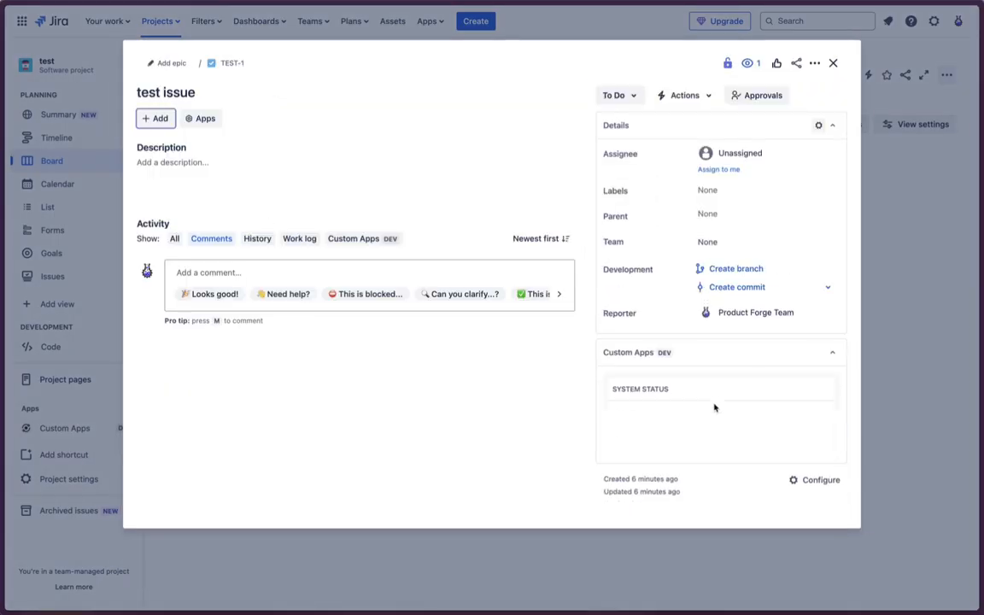
{"action": "left_click_drag", "start_coordinate": [635, 390], "coordinate": [702, 456]}
{"action": "left_click", "coordinate": [726, 429]}
{"action": "left_click", "coordinate": [833, 64]}
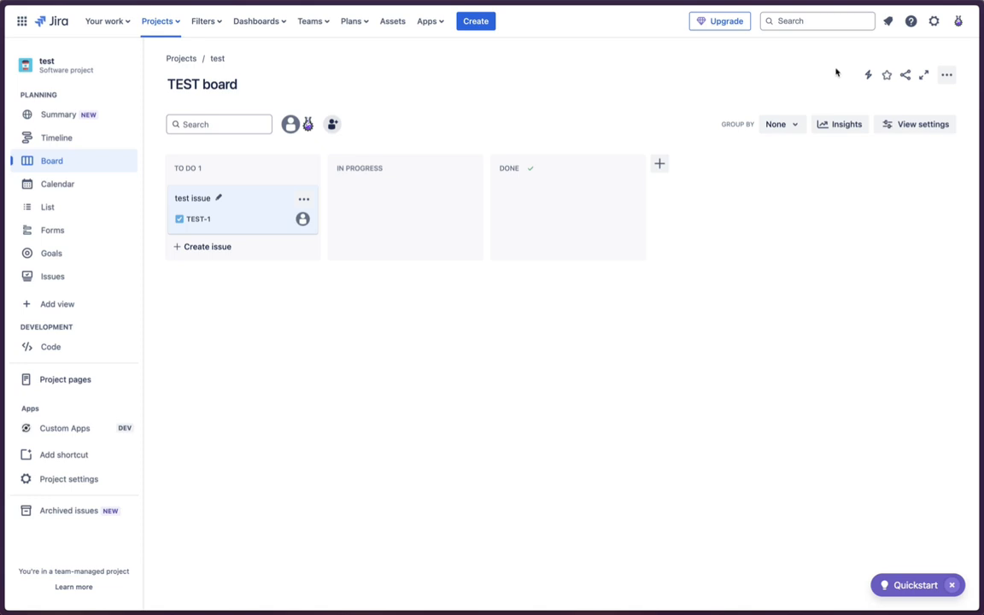
Return to the Custom Apps data objects and copy the title project_system_status.
{"action": "left_click", "coordinate": [934, 20]}
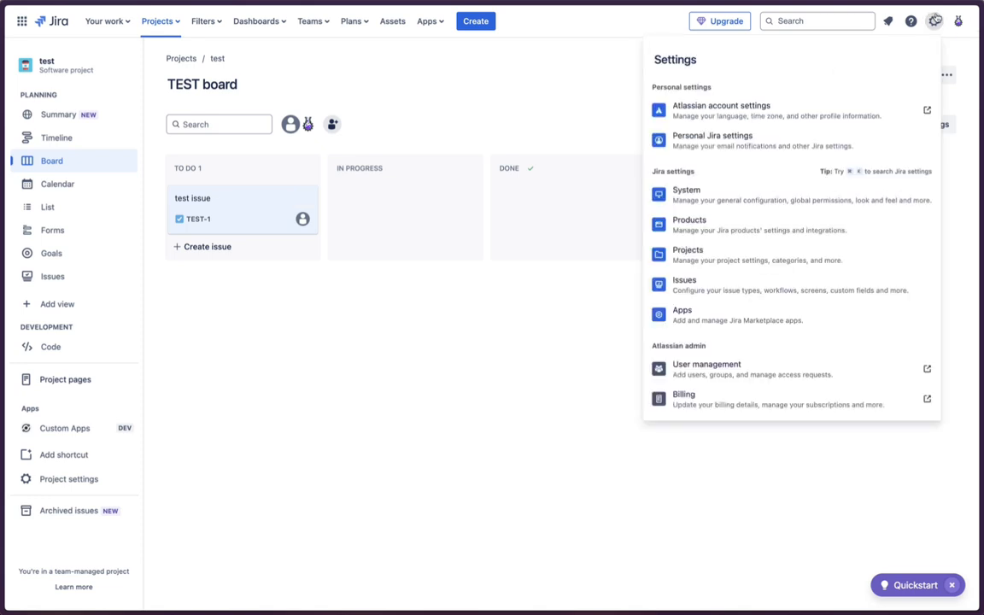
{"action": "left_click", "coordinate": [686, 313]}
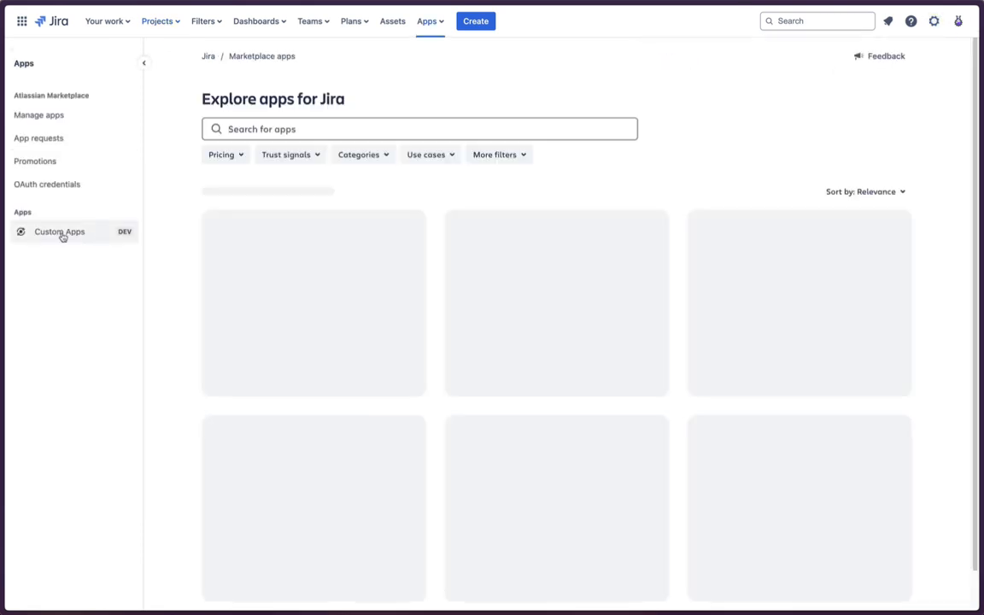
{"action": "left_click", "coordinate": [62, 233]}
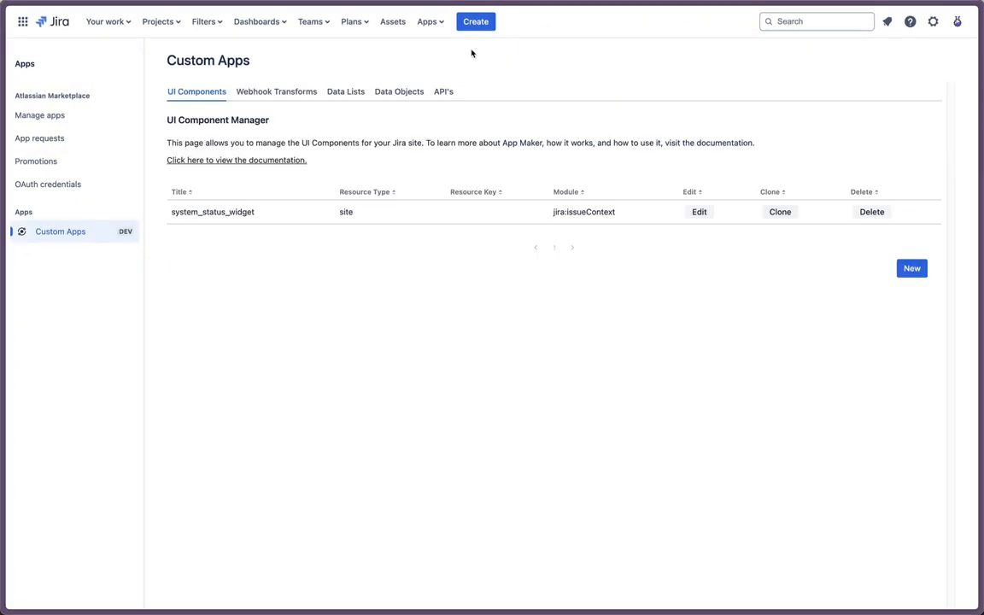
{"action": "left_click", "coordinate": [396, 94]}
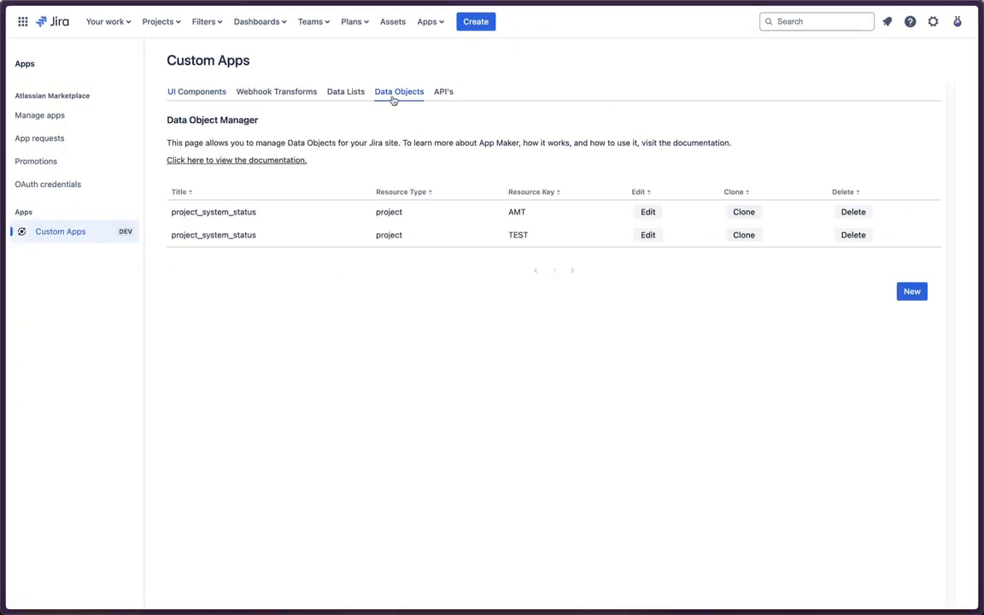
{"action": "double_click", "coordinate": [216, 214]}
{"action": "key", "text": "super+c"}
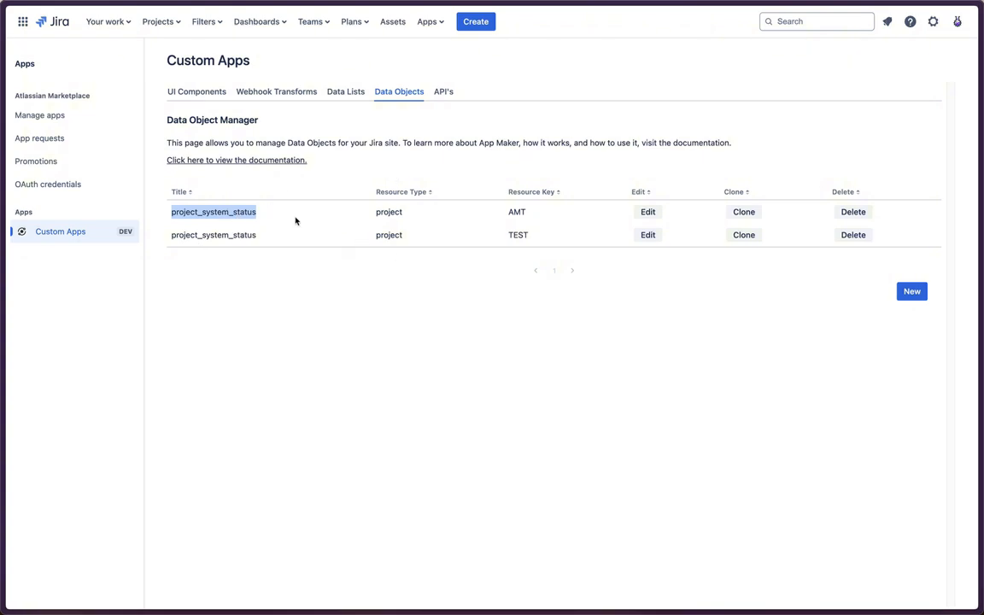
In the system_status_widget component, change site to project in the Website and API field value references.
{"action": "left_click", "coordinate": [187, 94]}
{"action": "left_click", "coordinate": [699, 212]}
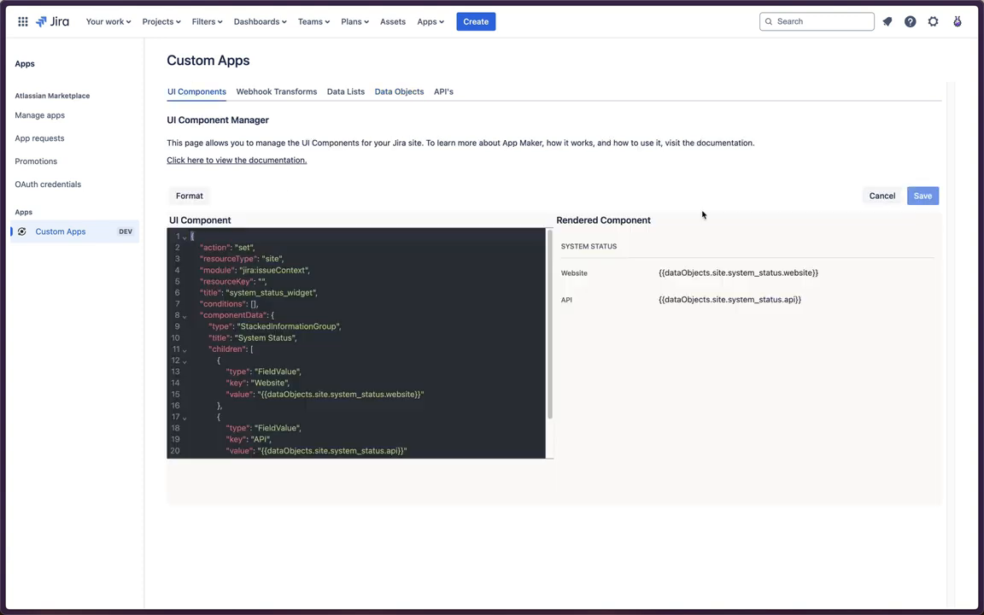
{"action": "scroll", "coordinate": [346, 386], "scroll_direction": "down", "scroll_amount": 2}
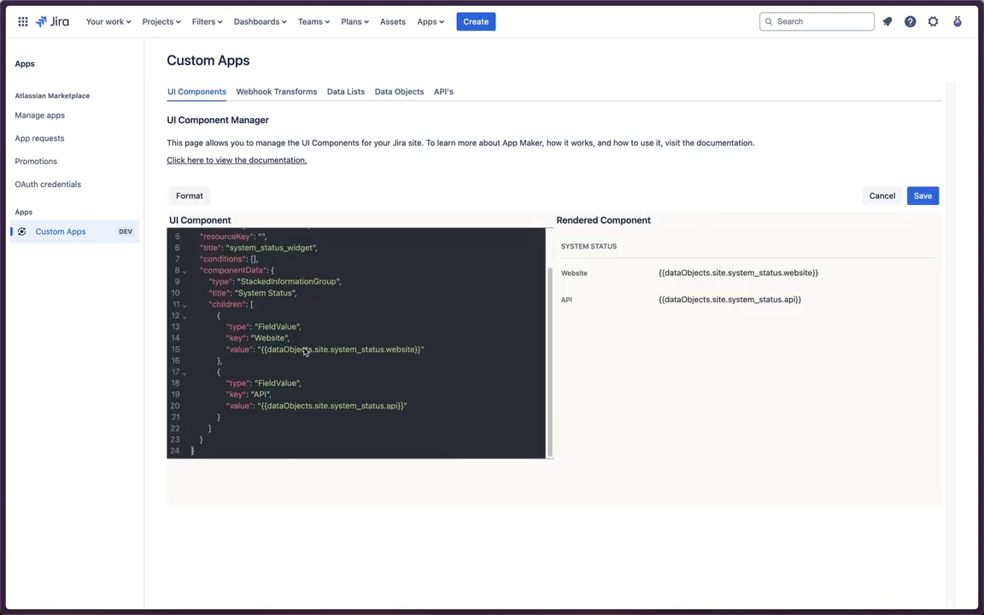
{"action": "double_click", "coordinate": [286, 351]}
{"action": "double_click", "coordinate": [322, 352]}
{"action": "type", "text": "project"}
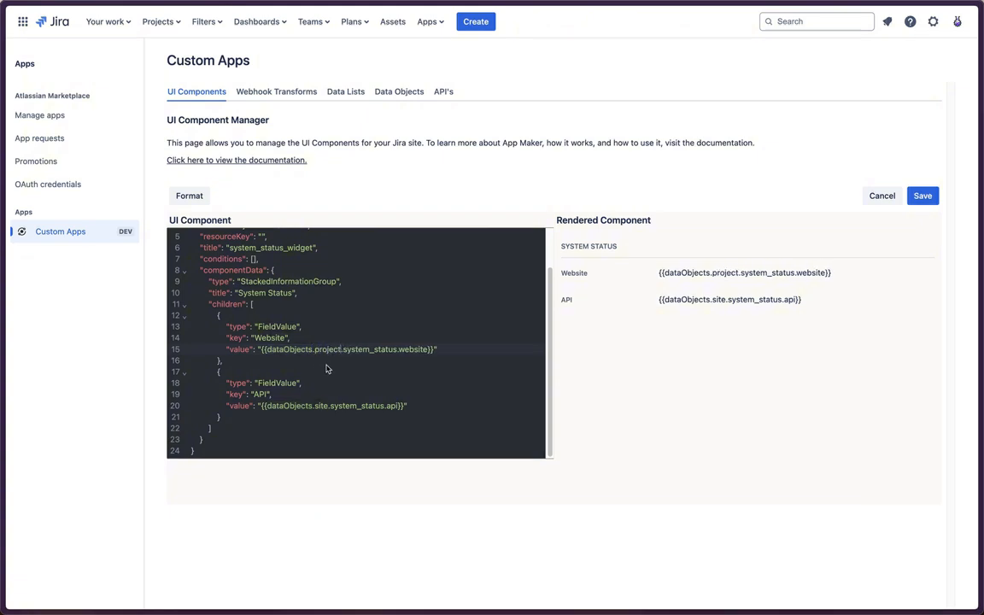
{"action": "double_click", "coordinate": [322, 406]}
{"action": "type", "text": "roject"}
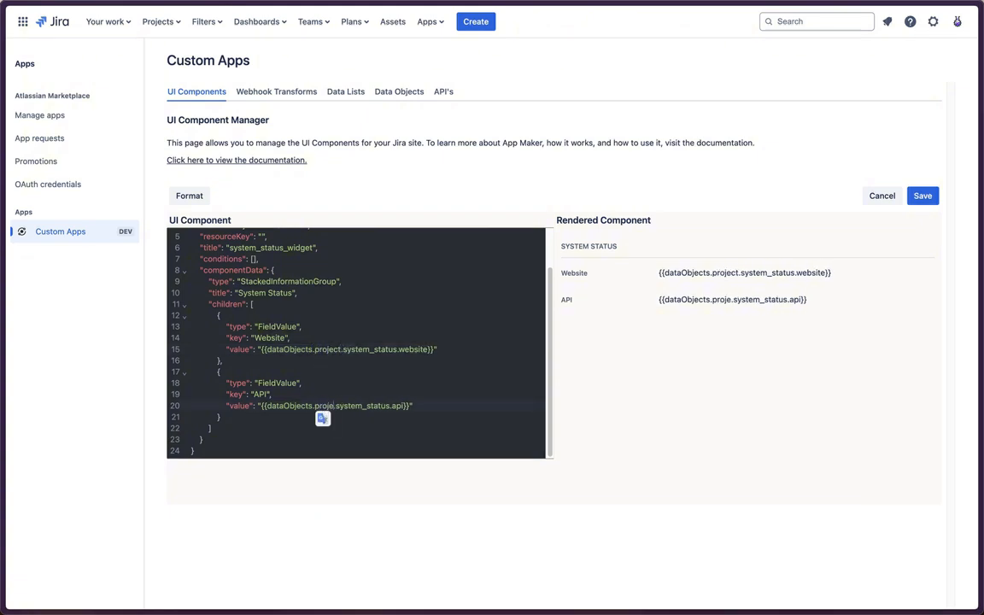
{"action": "left_click", "coordinate": [321, 386]}
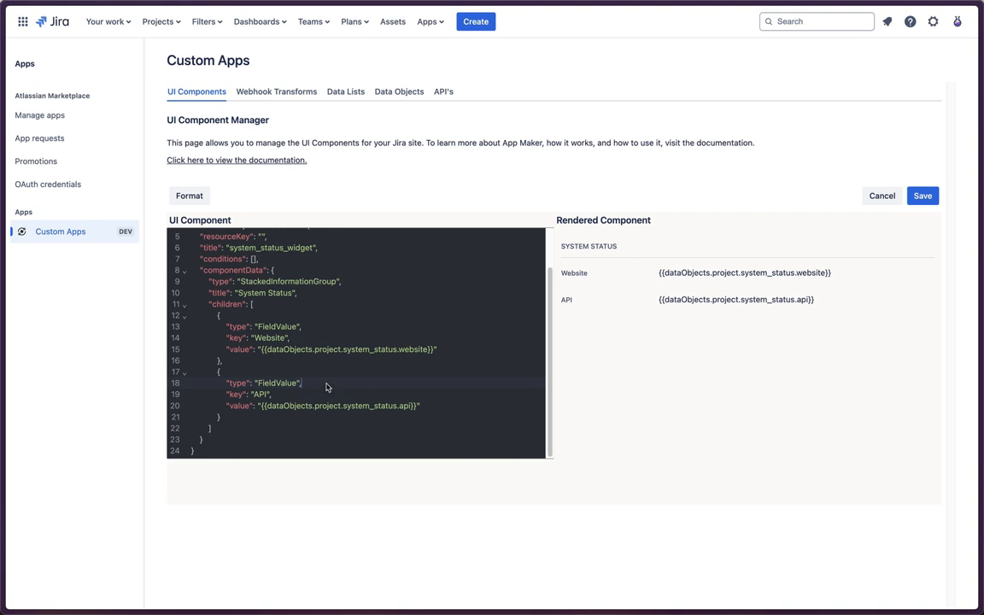
Replace system_status with the copied title project_system_status in the Website and API field value references.
{"action": "double_click", "coordinate": [366, 353]}
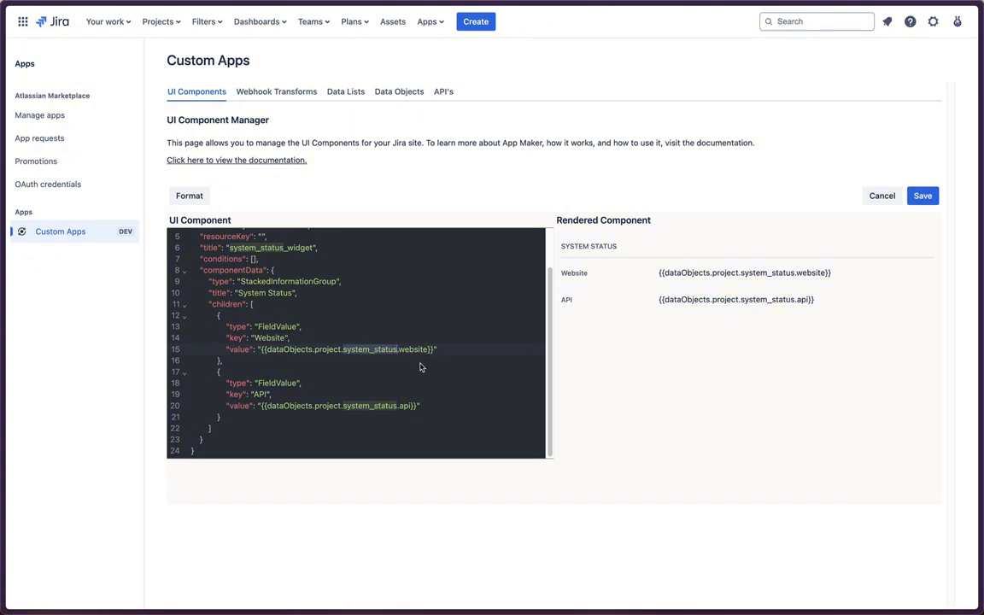
{"action": "key", "text": "super+v"}
{"action": "double_click", "coordinate": [350, 407]}
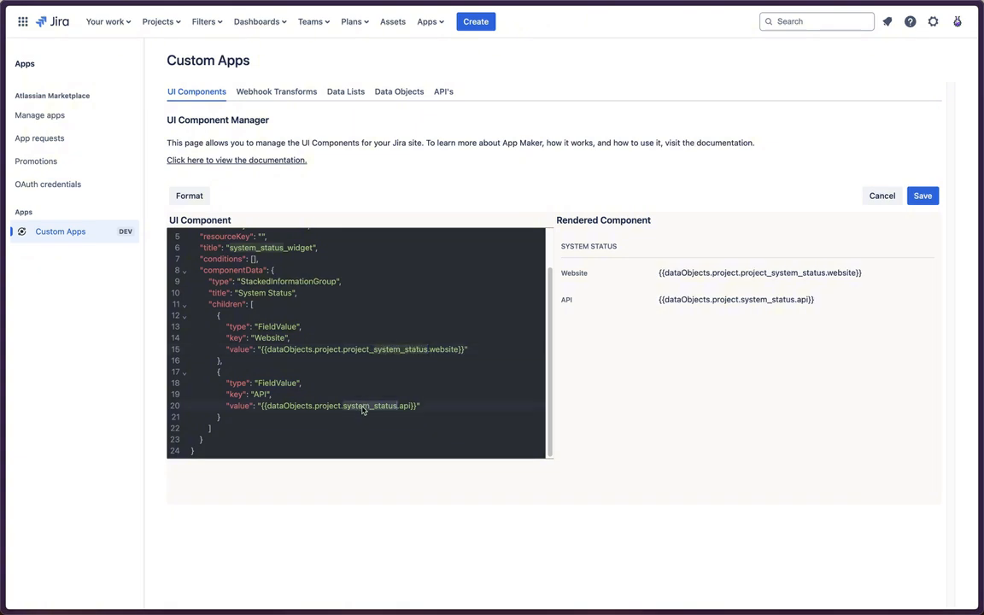
{"action": "key", "text": "super+v"}
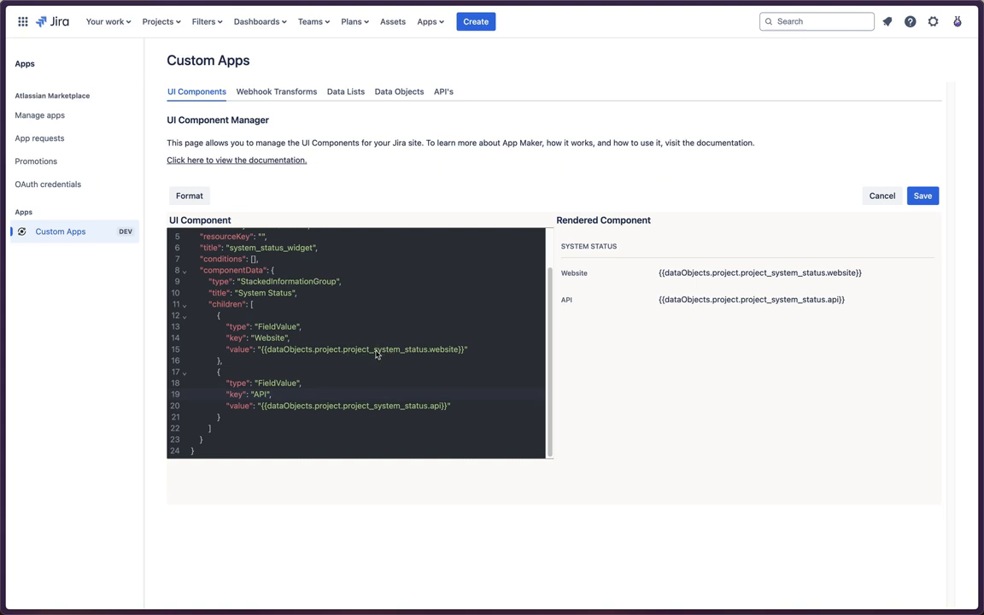
Review the project_system_status references in the system_status_widget component and save the component.
{"action": "double_click", "coordinate": [357, 350]}
{"action": "left_click", "coordinate": [356, 350]}
{"action": "left_click_drag", "start_coordinate": [348, 350], "coordinate": [373, 350]}
{"action": "left_click", "coordinate": [389, 350]}
{"action": "left_click", "coordinate": [914, 195]}
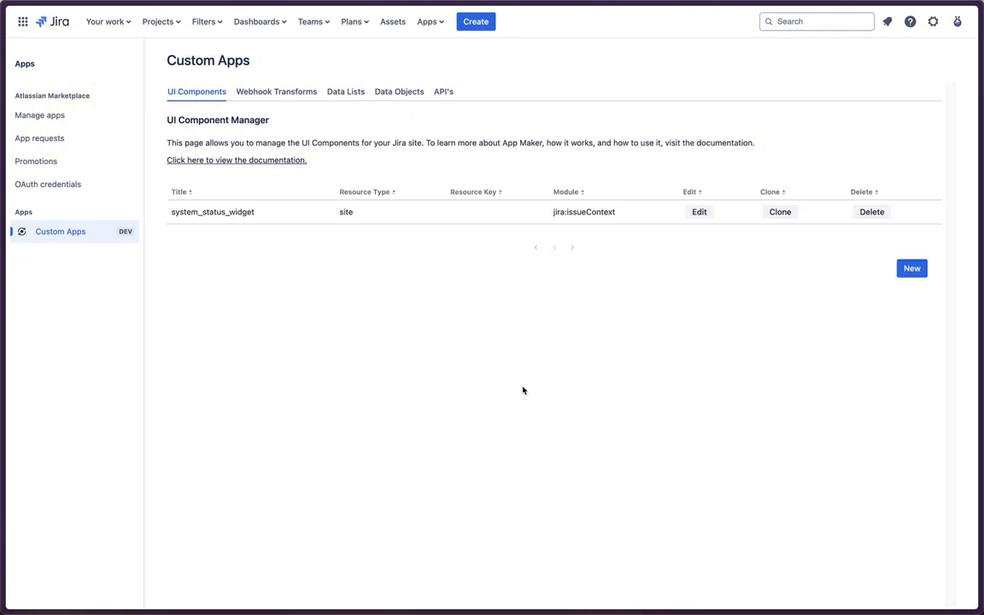
Check the System Status component on issue AMT-1 of the App Maker Test project, and close the issue.
{"action": "left_click", "coordinate": [163, 25]}
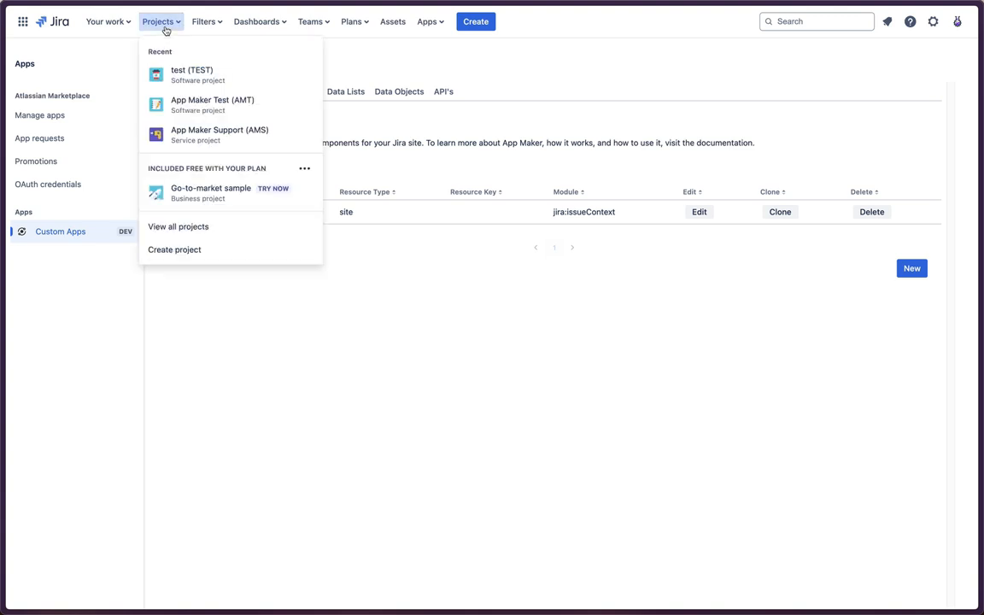
{"action": "left_click", "coordinate": [216, 80]}
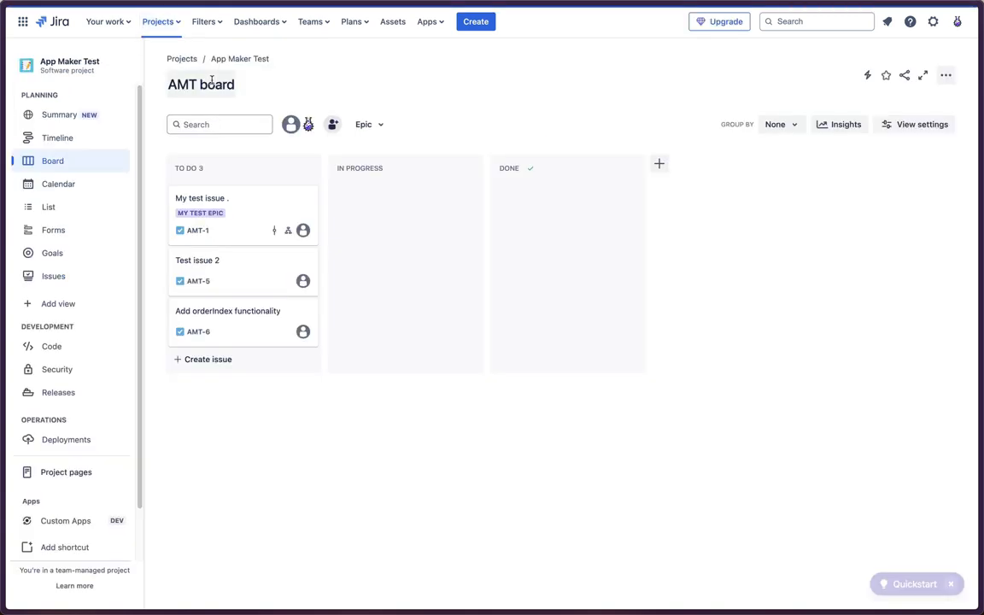
{"action": "left_click", "coordinate": [266, 209]}
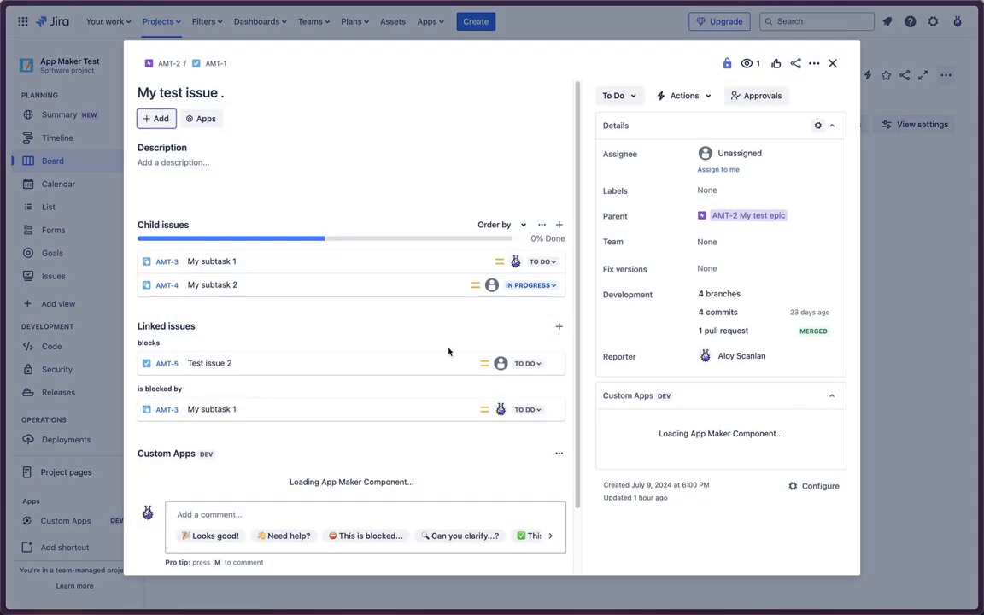
{"action": "mouse_move", "coordinate": [729, 342]}
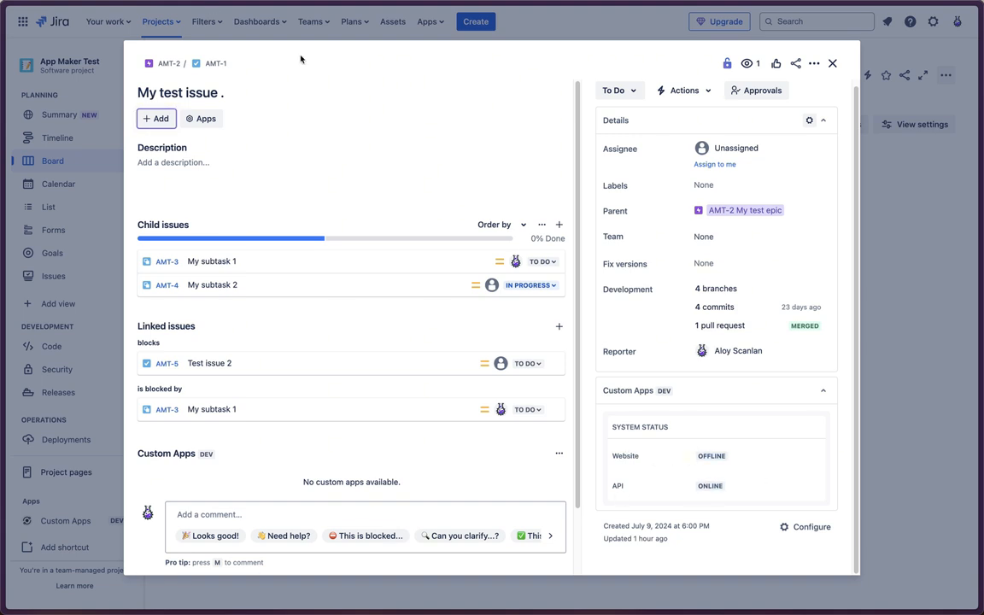
{"action": "left_click", "coordinate": [833, 63]}
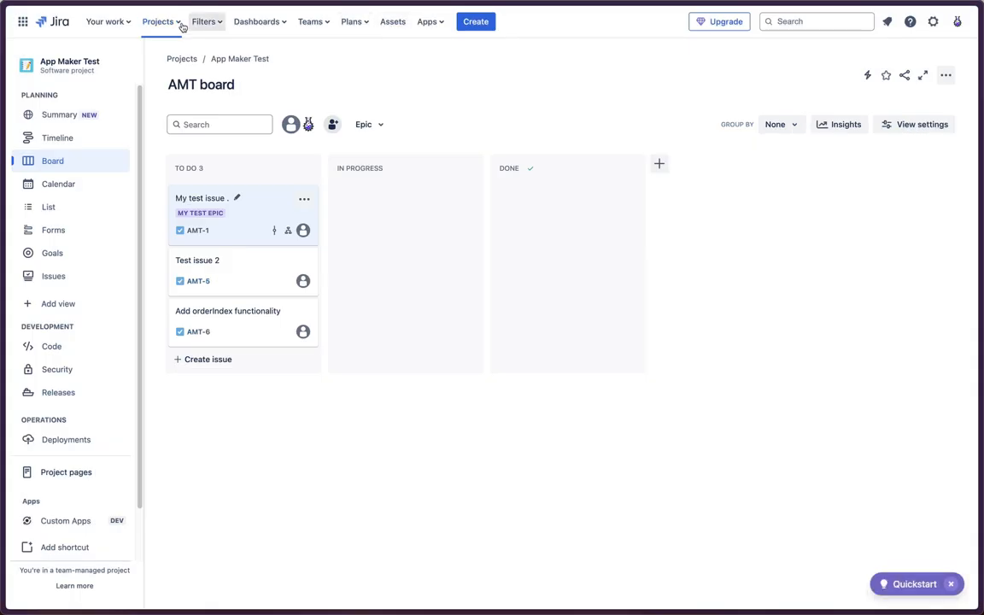
Open issue TEST-1 of the test project and check the Website and API statuses in its System Status component.
{"action": "left_click", "coordinate": [160, 21]}
{"action": "left_click", "coordinate": [209, 111]}
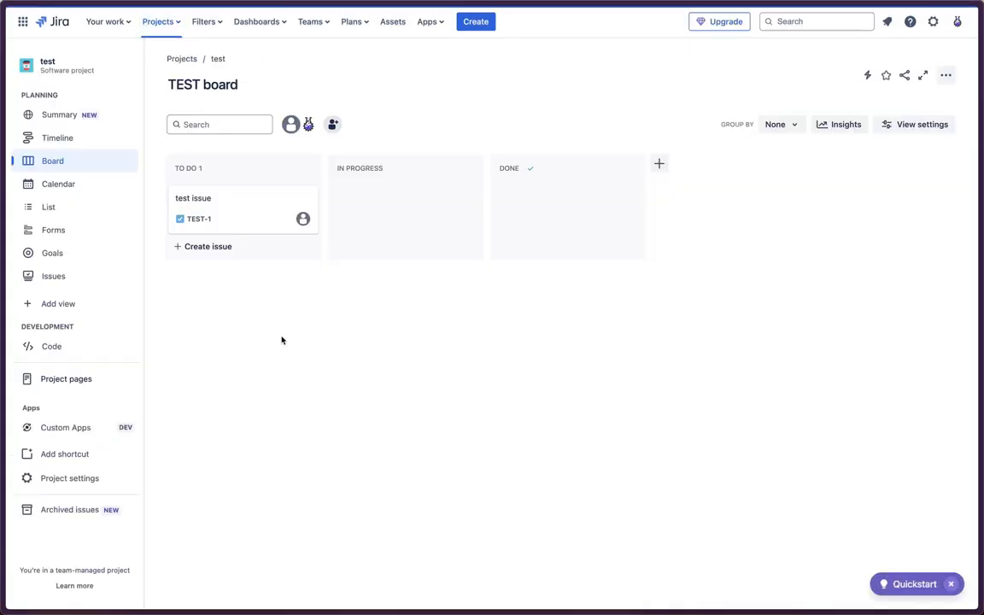
{"action": "left_click", "coordinate": [251, 216]}
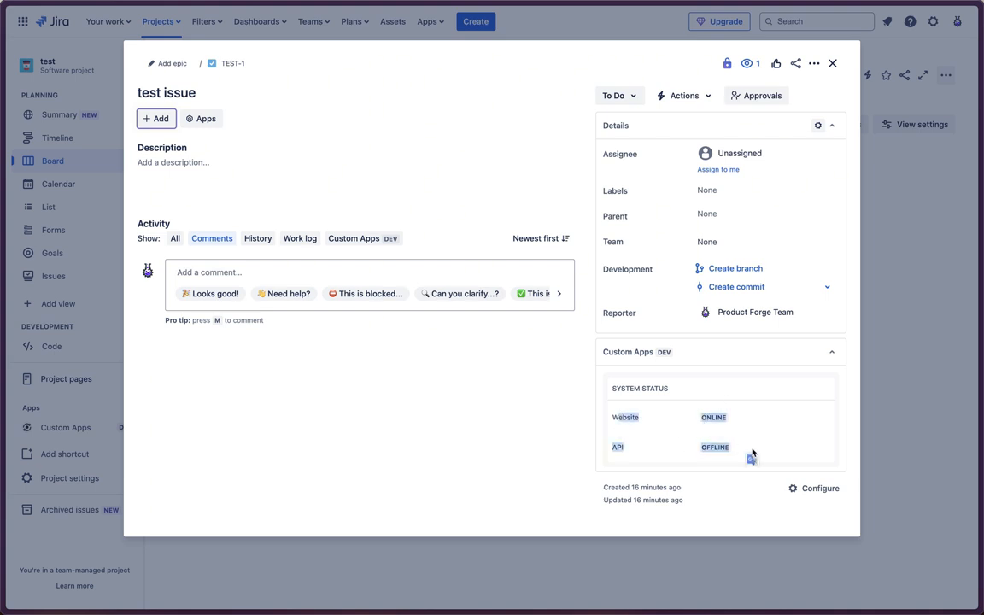
{"action": "double_click", "coordinate": [714, 417]}
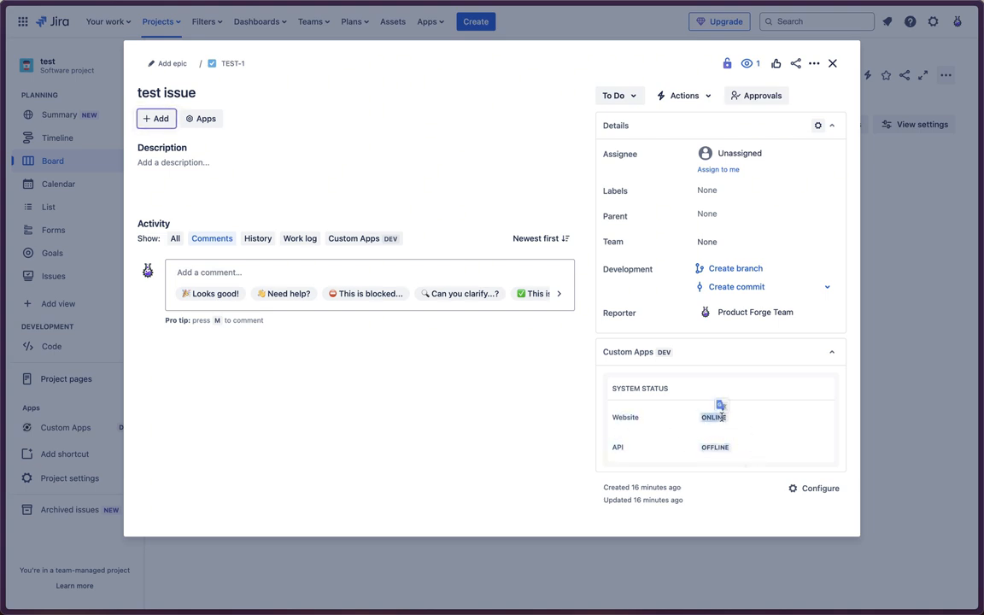
{"action": "double_click", "coordinate": [715, 447]}
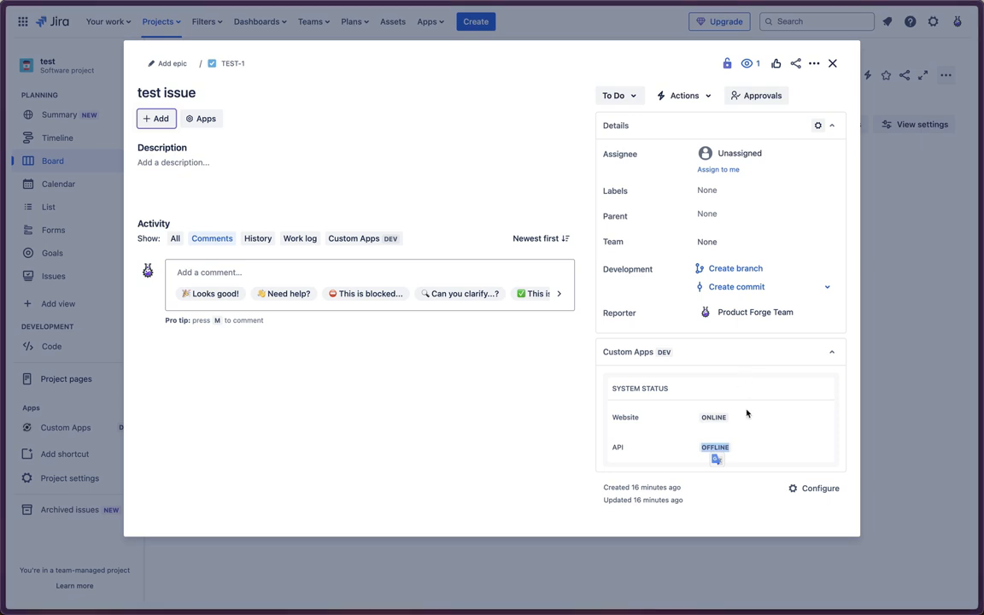
{"action": "left_click", "coordinate": [724, 445]}
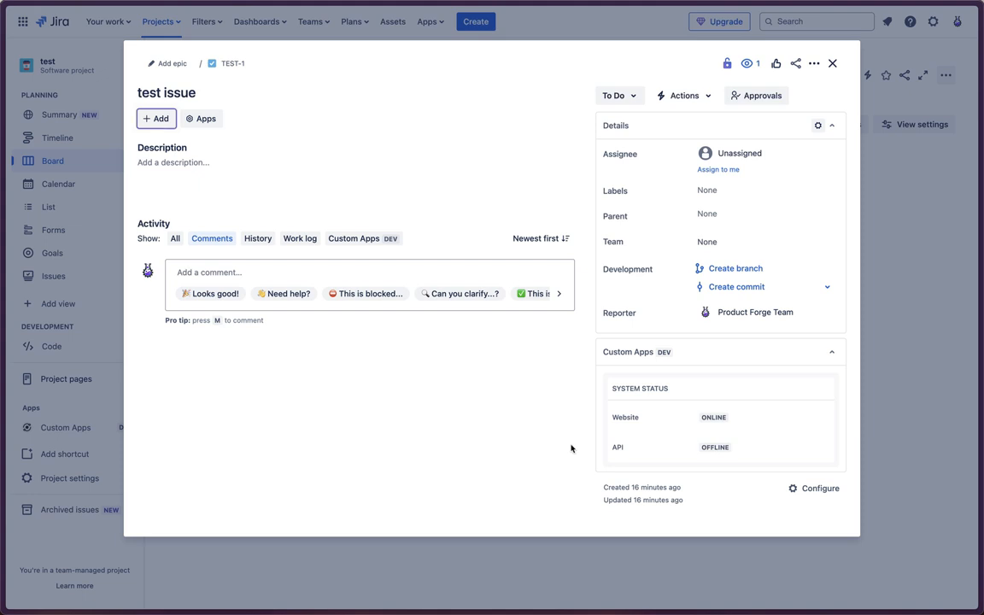
{"action": "left_click_drag", "start_coordinate": [608, 446], "coordinate": [766, 452]}
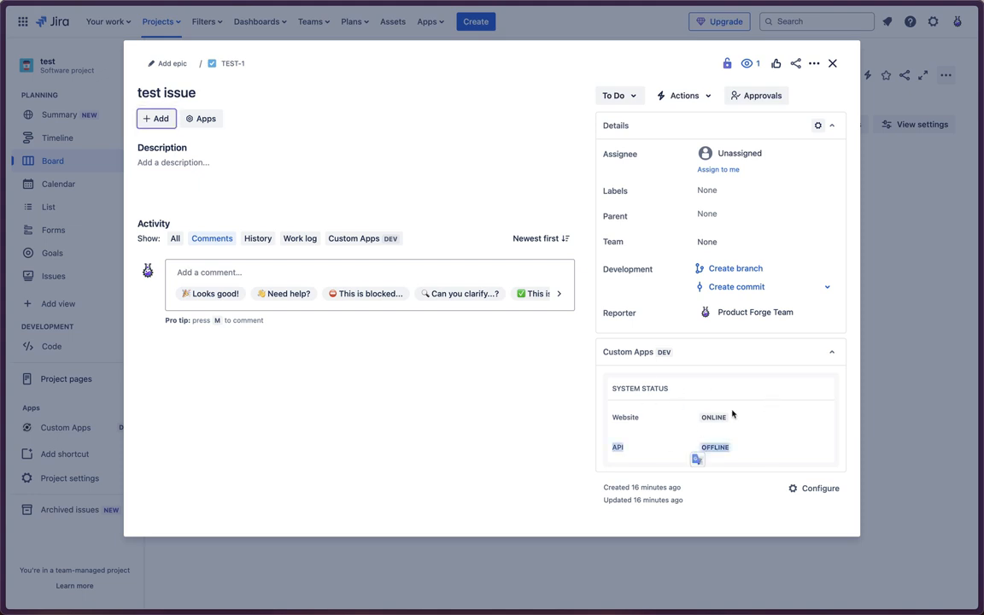
{"action": "left_click", "coordinate": [658, 408]}
{"action": "left_click_drag", "start_coordinate": [631, 388], "coordinate": [789, 465]}
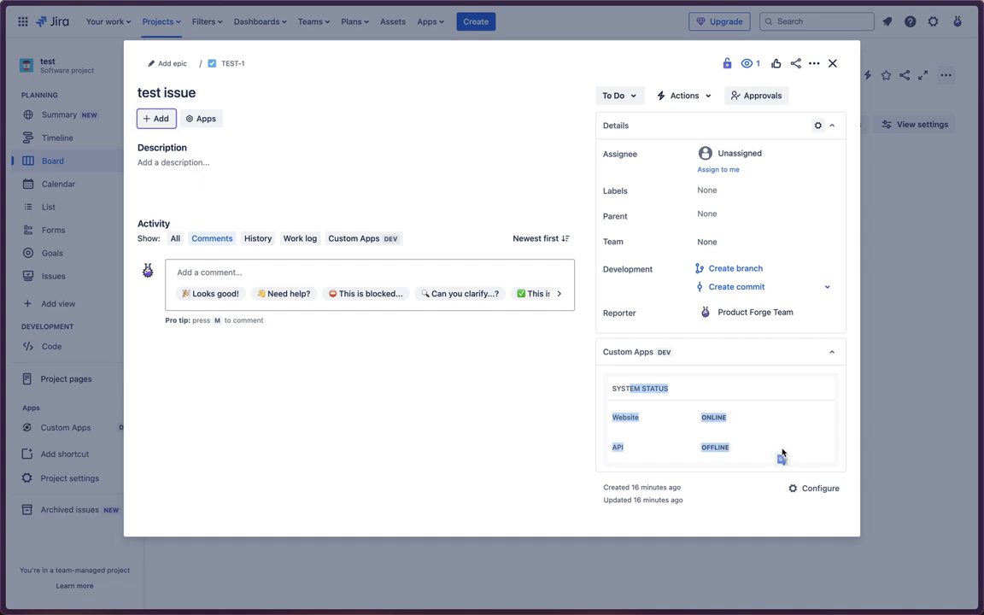
{"action": "left_click", "coordinate": [769, 451]}
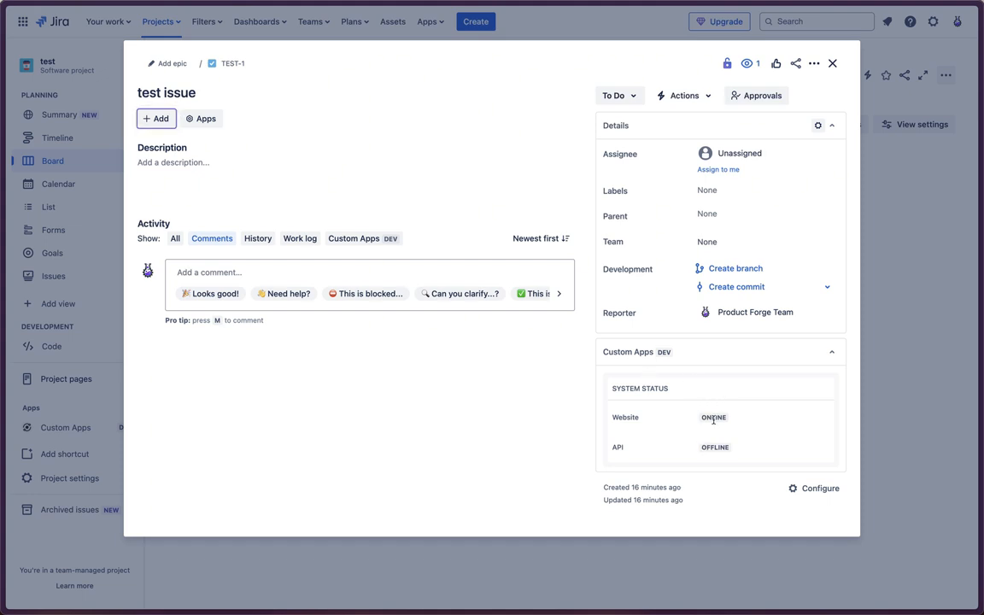
{"action": "double_click", "coordinate": [712, 417]}
{"action": "double_click", "coordinate": [715, 447]}
{"action": "left_click", "coordinate": [716, 427]}
{"action": "double_click", "coordinate": [715, 418]}
{"action": "double_click", "coordinate": [716, 449]}
{"action": "double_click", "coordinate": [715, 417]}
{"action": "left_click", "coordinate": [721, 439]}
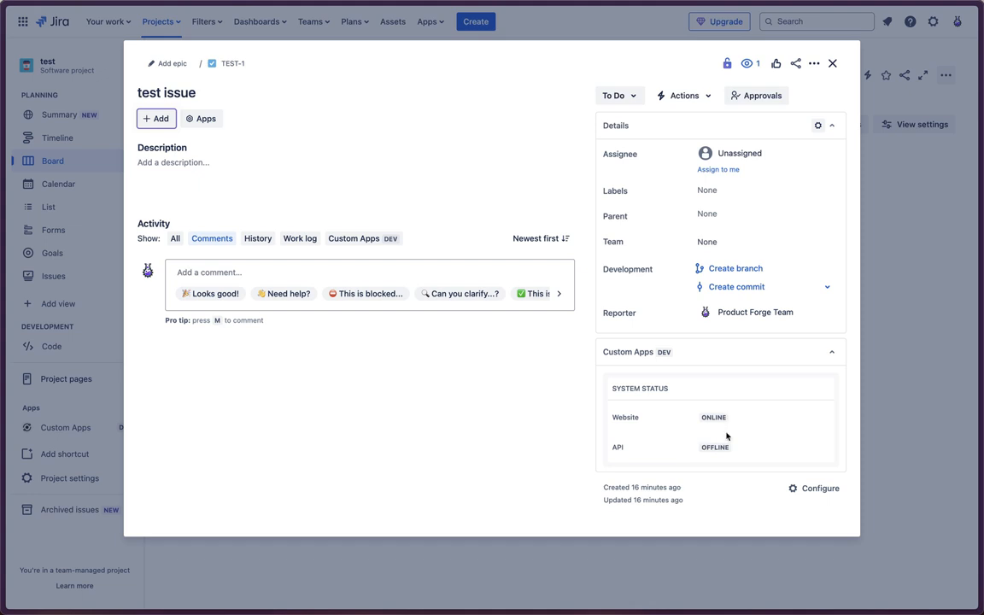